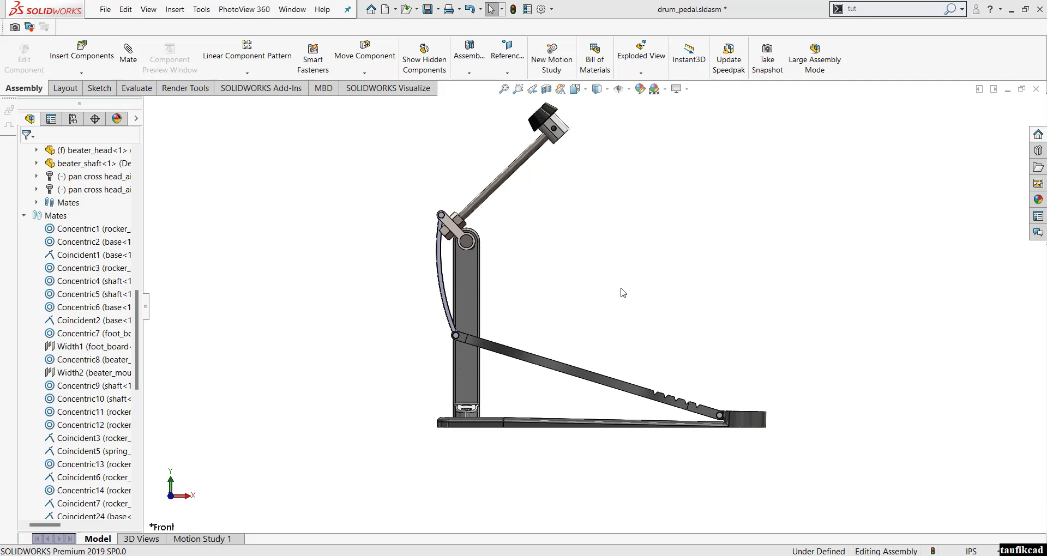
# - Swing the beater down over the foot board and back up to examine how the pedal linkage moves
pyautogui.moveTo(580, 276); pyautogui.dragTo(572, 328, button='middle')
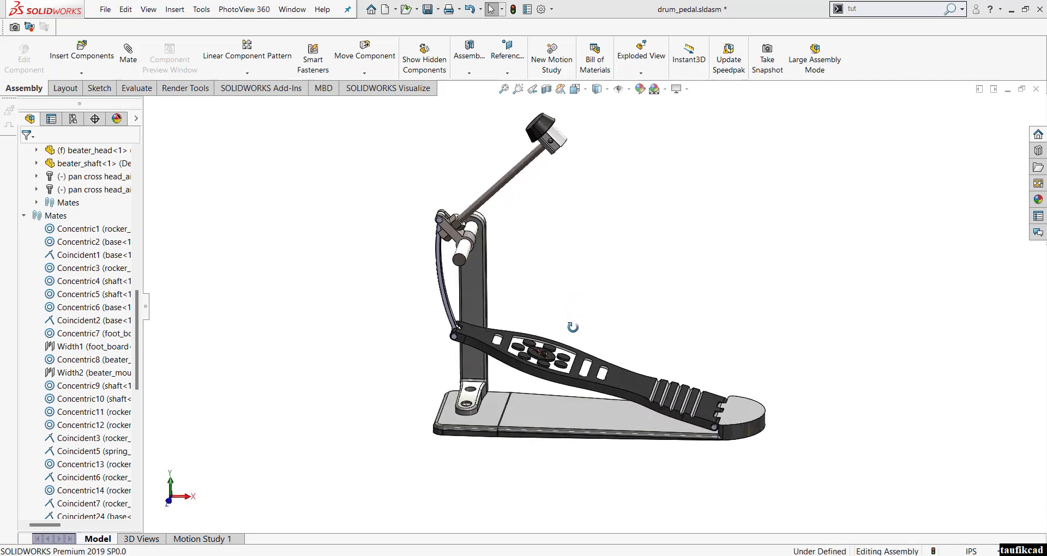
pyautogui.scroll(-2, 573, 328)
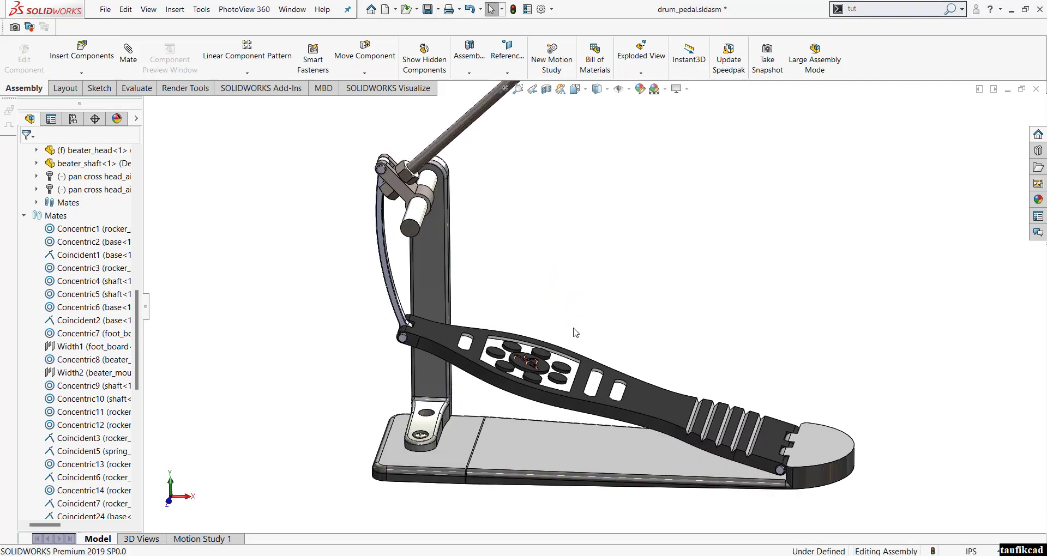
pyautogui.scroll(3, 575, 332)
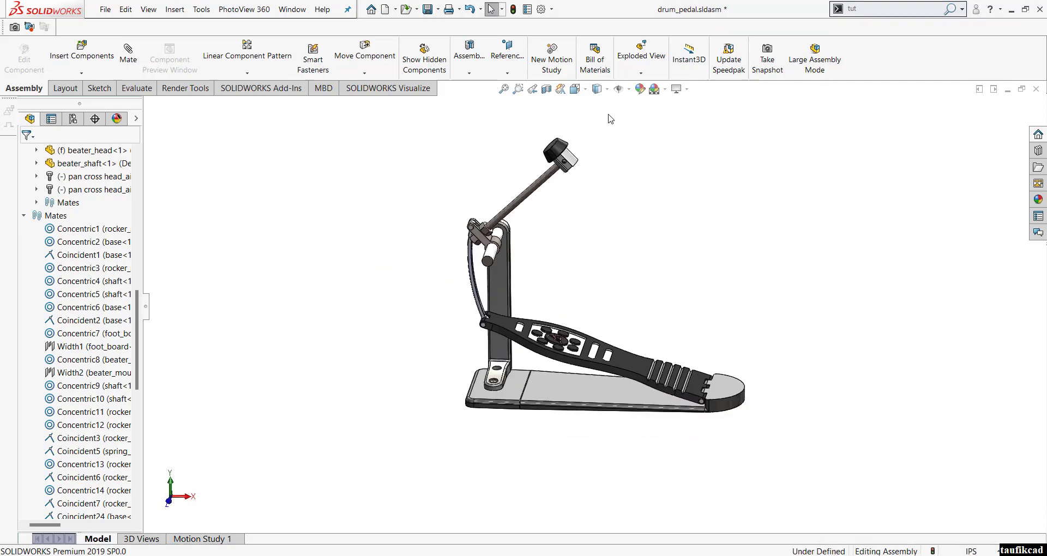
pyautogui.moveTo(610, 119); pyautogui.dragTo(592, 137, button='right')
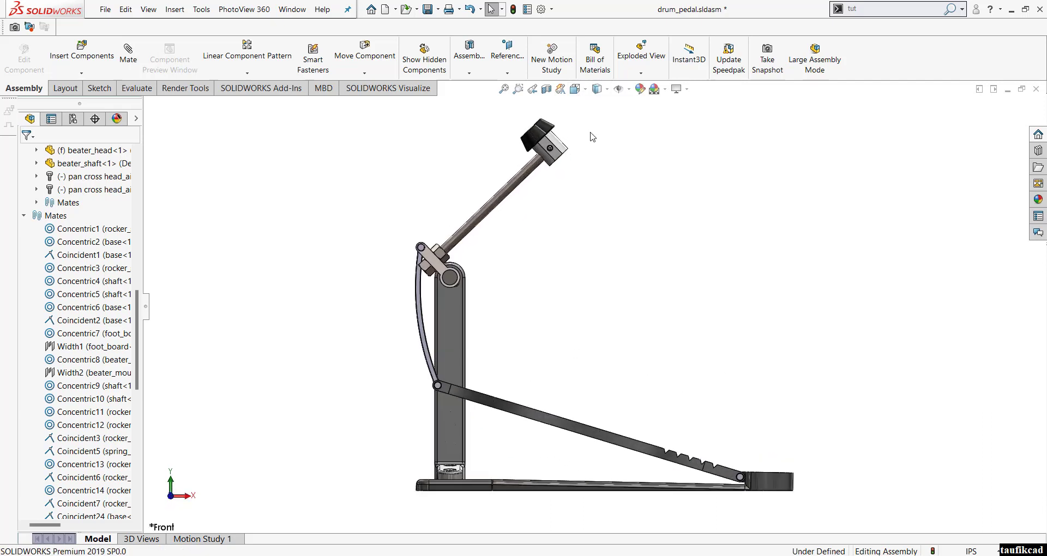
pyautogui.moveTo(559, 151); pyautogui.dragTo(619, 327)
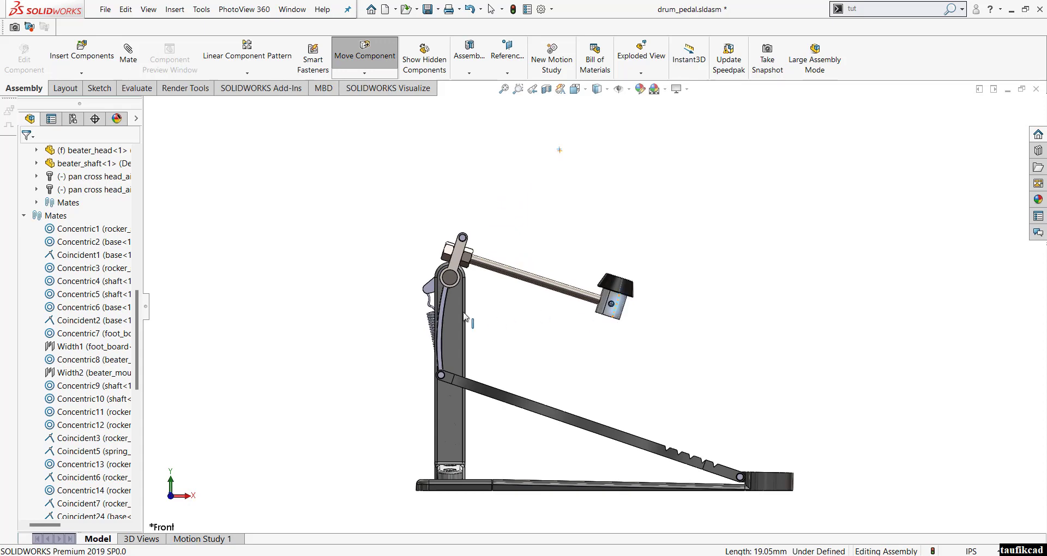
pyautogui.scroll(-3, 427, 280)
pyautogui.scroll(-3, 491, 296)
pyautogui.moveTo(490, 296); pyautogui.dragTo(572, 305, button='middle')
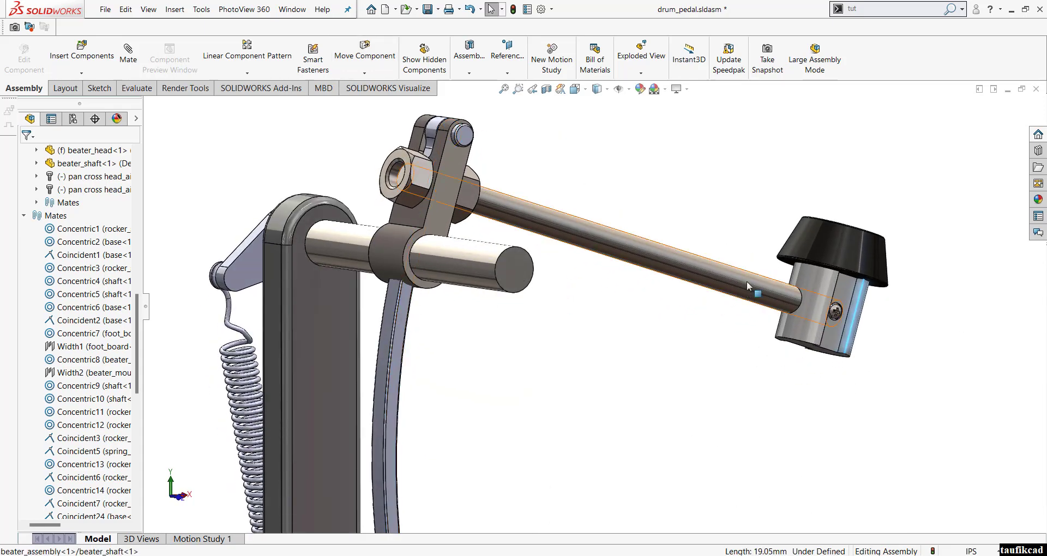
pyautogui.moveTo(747, 282); pyautogui.dragTo(432, 124)
pyautogui.press('Escape')
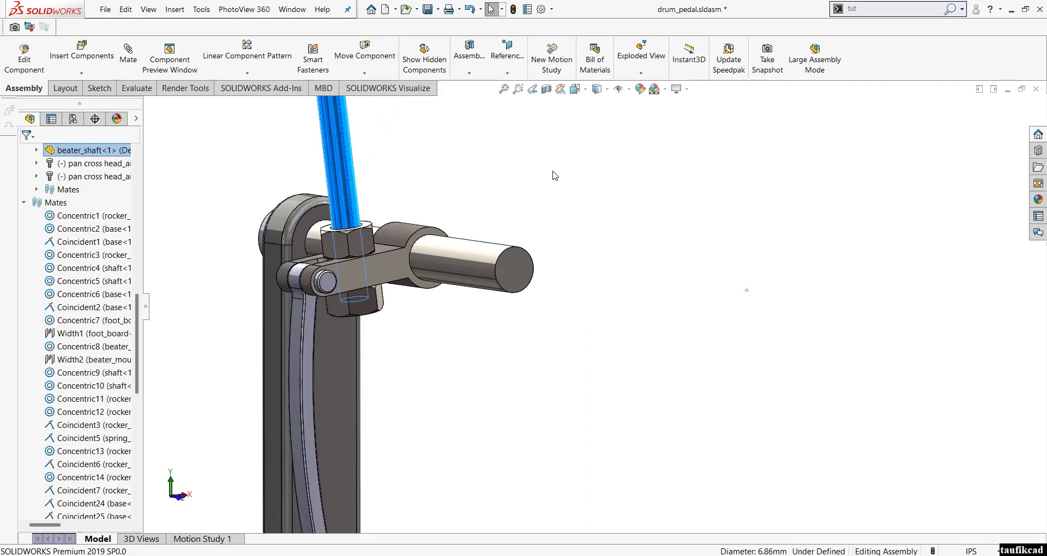
pyautogui.click(572, 166)
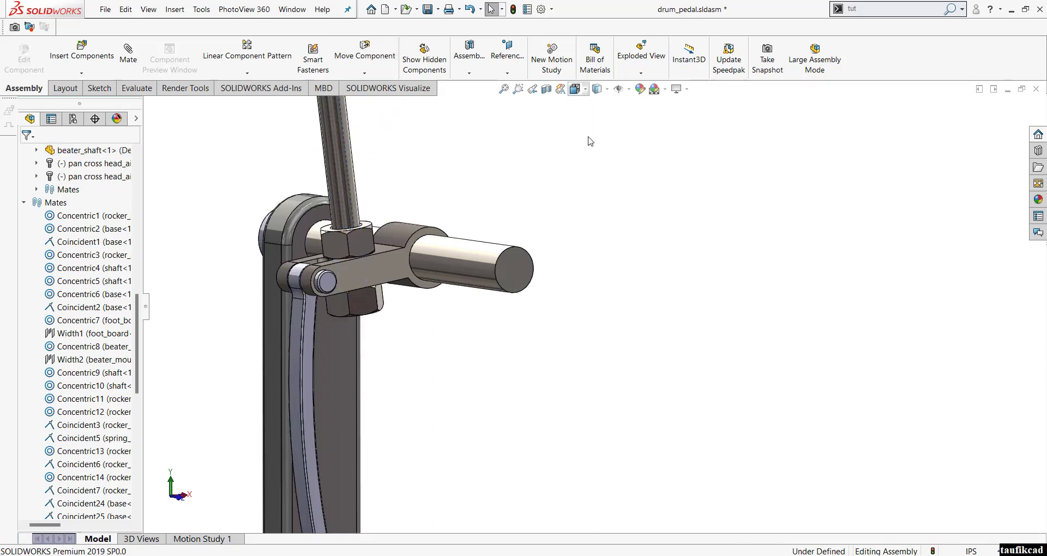
# - In the front view, swing the beater head forward and back to near upright to check its range of motion
pyautogui.press('f')
pyautogui.hotkey('ctrl', '1')
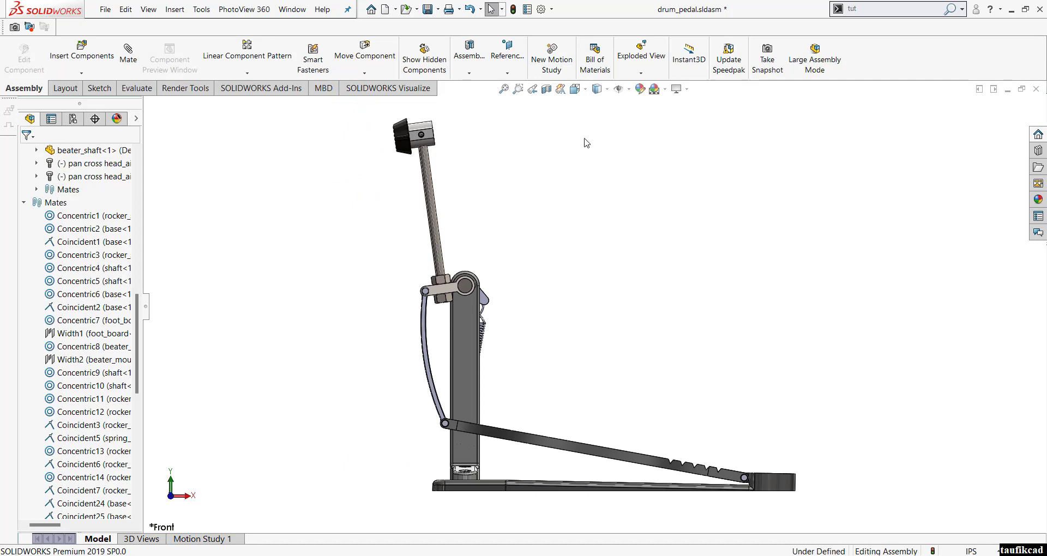
pyautogui.moveTo(426, 141); pyautogui.dragTo(469, 126)
pyautogui.click(423, 143)
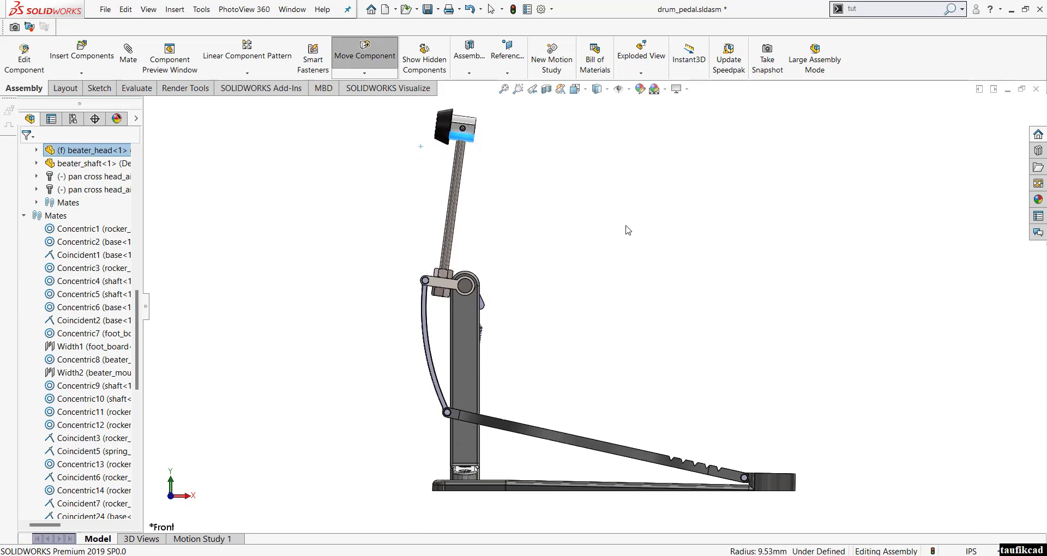
pyautogui.click(752, 289)
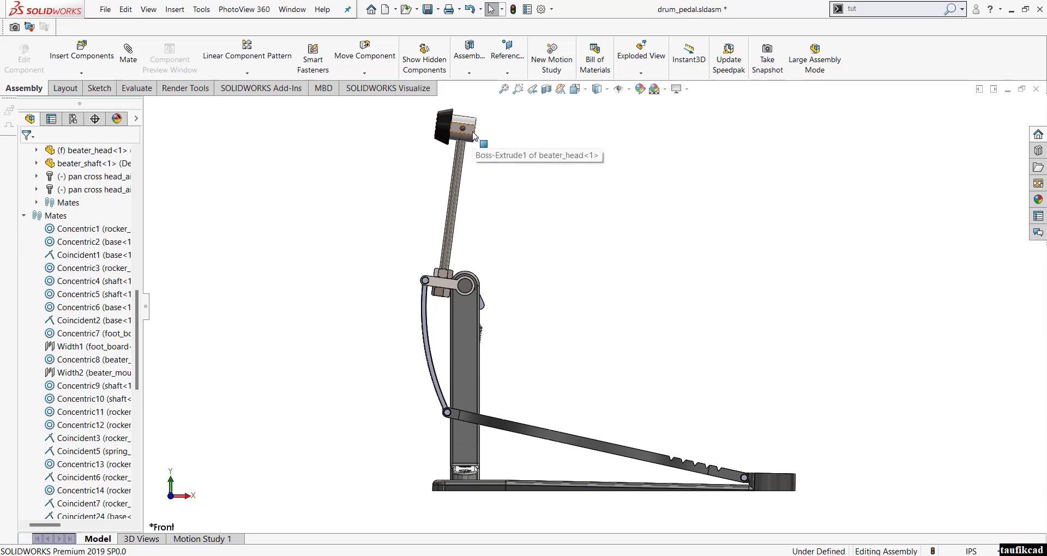
pyautogui.click(455, 139)
pyautogui.moveTo(455, 139); pyautogui.dragTo(344, 192)
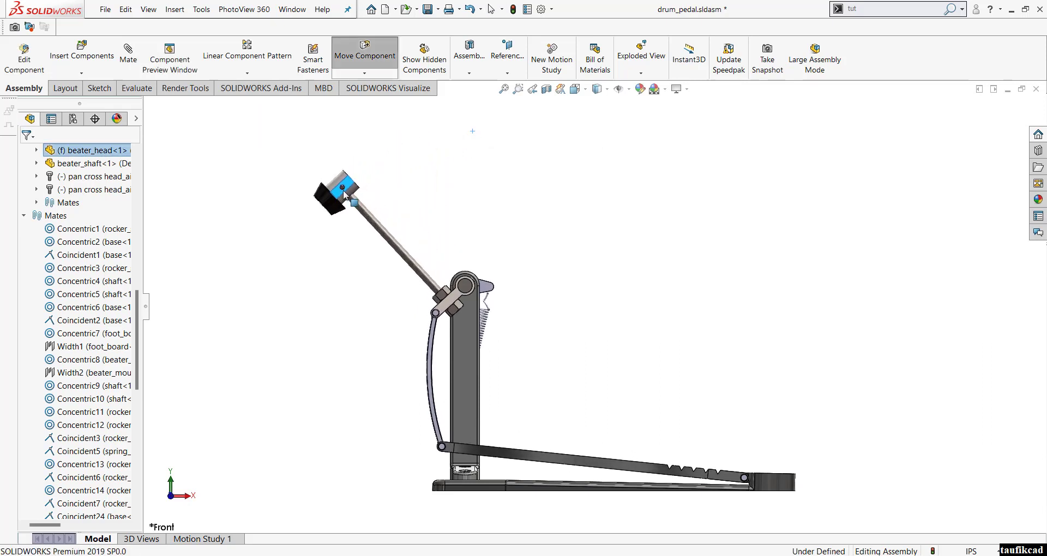
pyautogui.moveTo(345, 192); pyautogui.dragTo(462, 163)
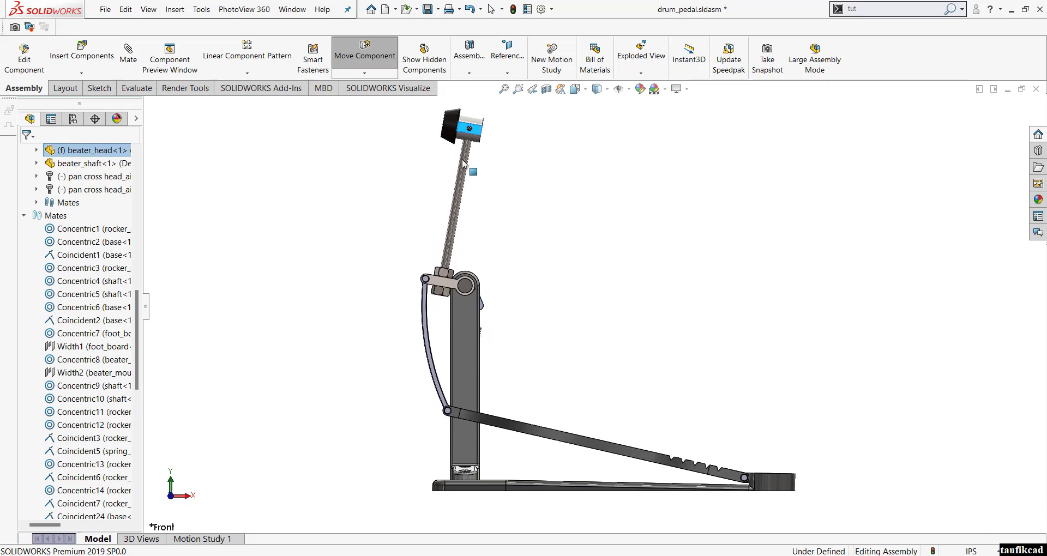
pyautogui.moveTo(463, 162); pyautogui.dragTo(464, 163)
pyautogui.click(648, 206)
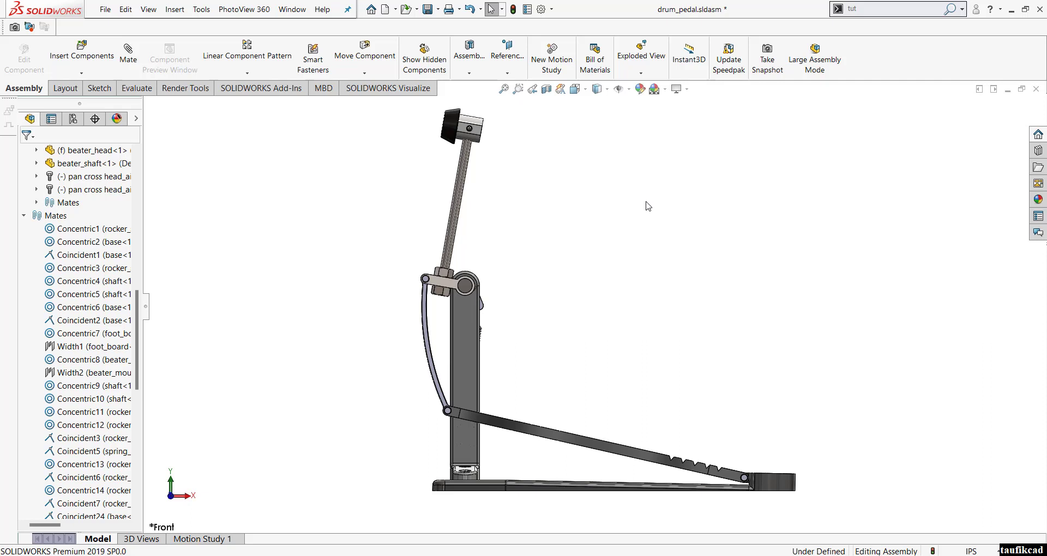
# - Add a 120° angle mate between the beater head's flat end face and the base plate's top face
pyautogui.click(132, 65)
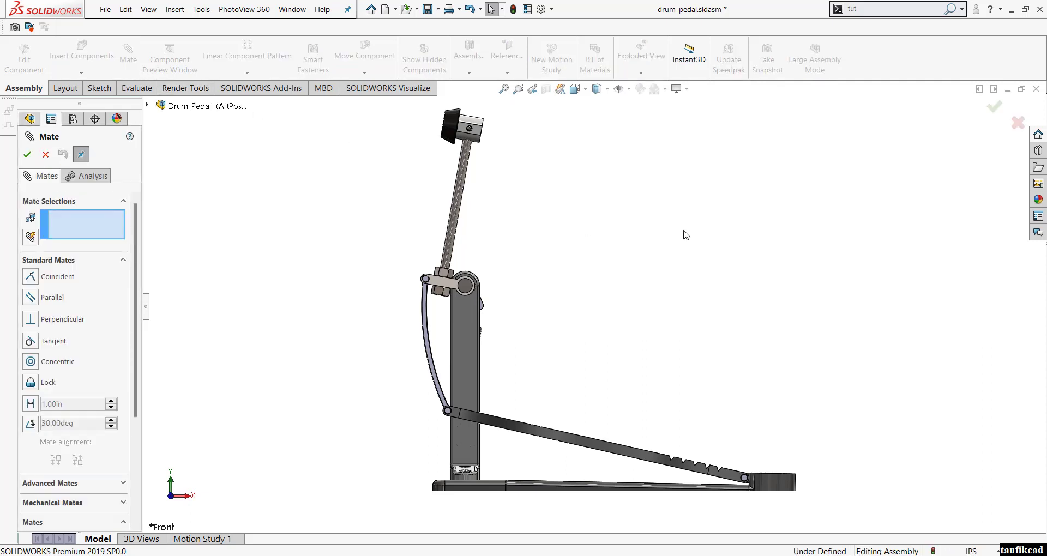
pyautogui.moveTo(663, 227); pyautogui.dragTo(612, 273, button='middle')
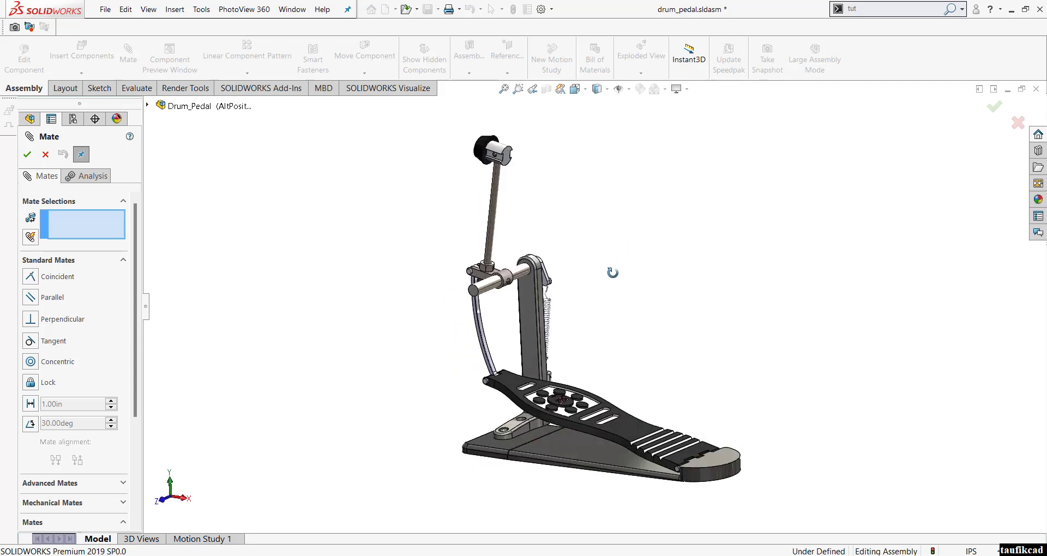
pyautogui.click(508, 159)
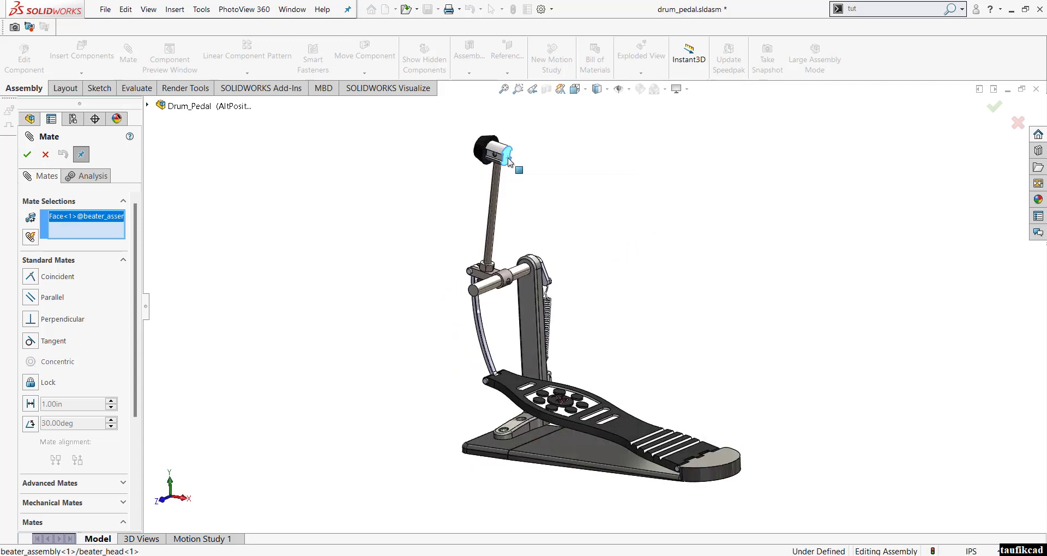
pyautogui.click(582, 450)
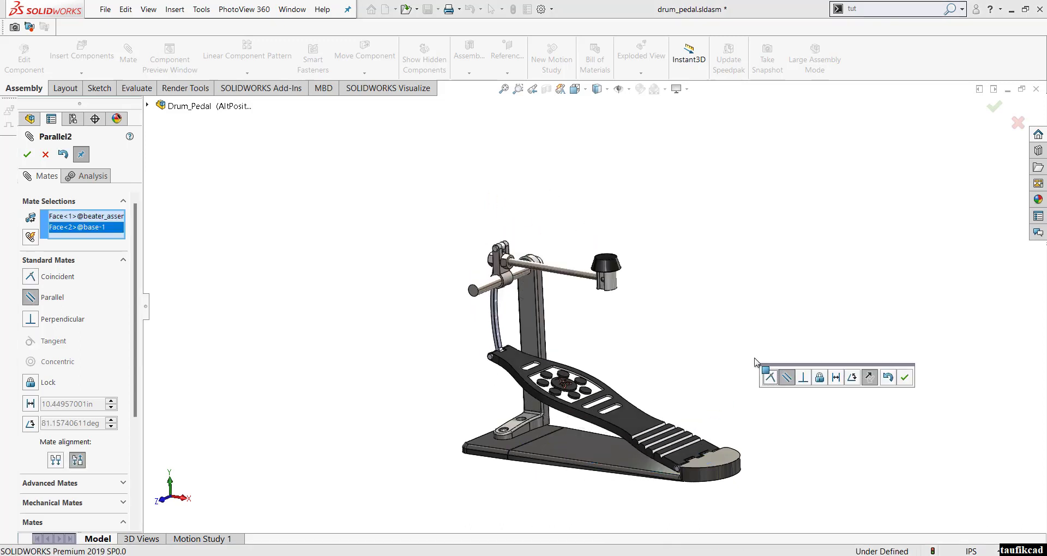
pyautogui.click(591, 134)
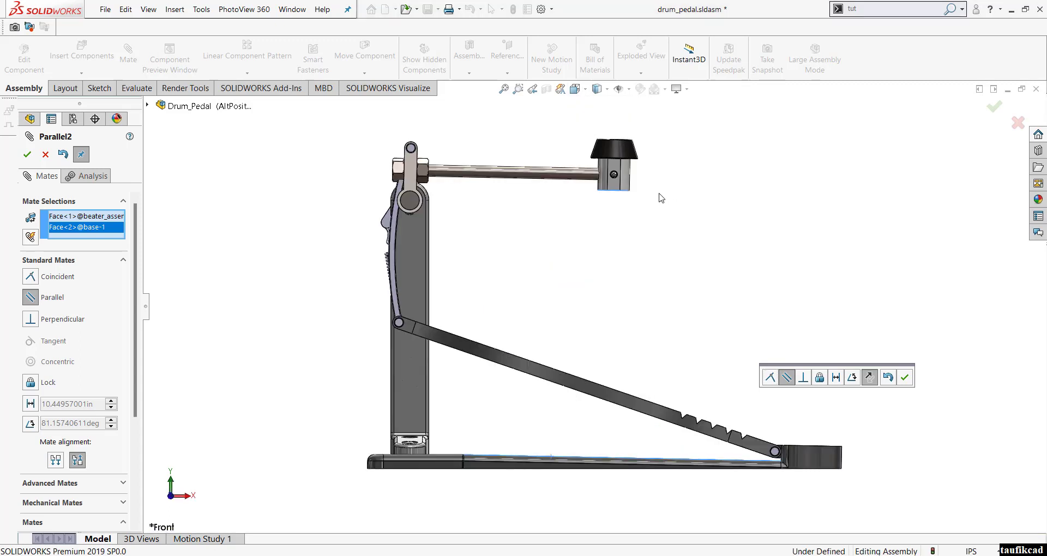
pyautogui.moveTo(627, 173); pyautogui.dragTo(634, 167)
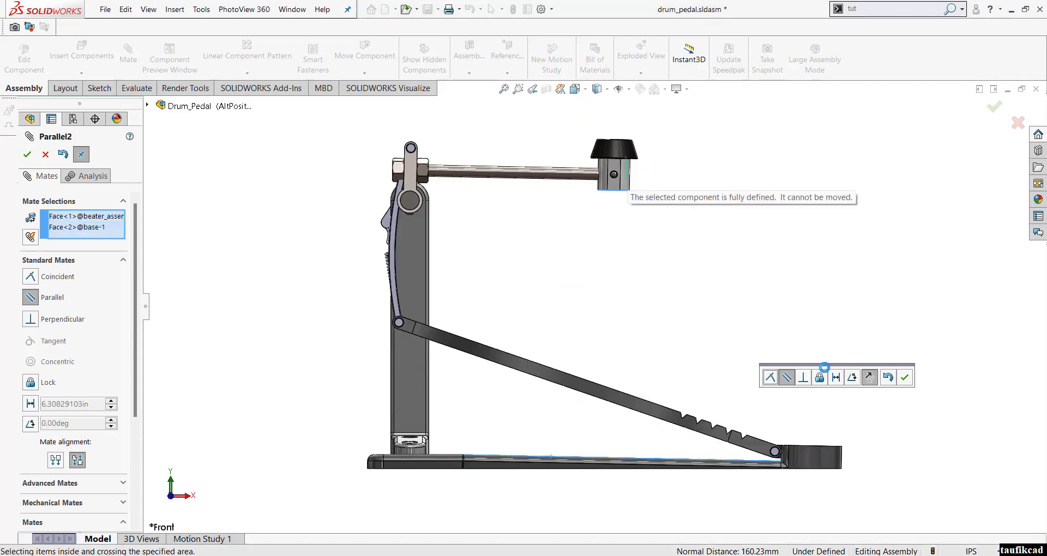
pyautogui.click(852, 377)
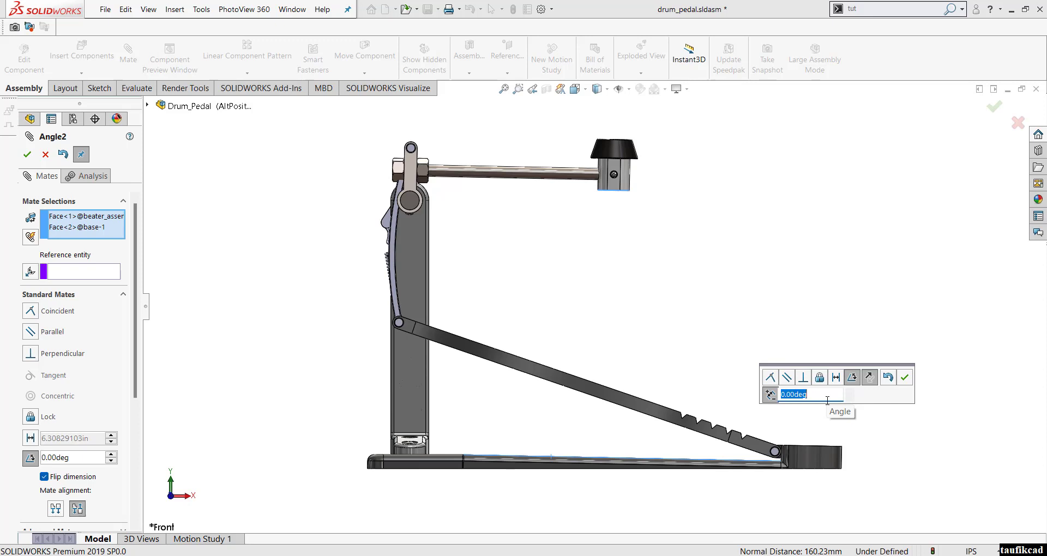
pyautogui.write('120')
pyautogui.press('Return')
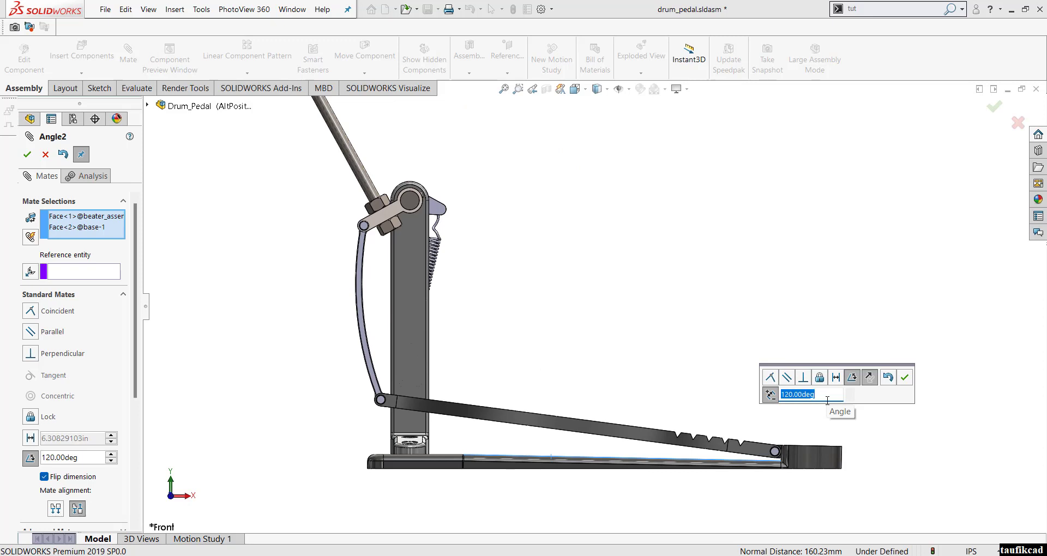
pyautogui.click(905, 378)
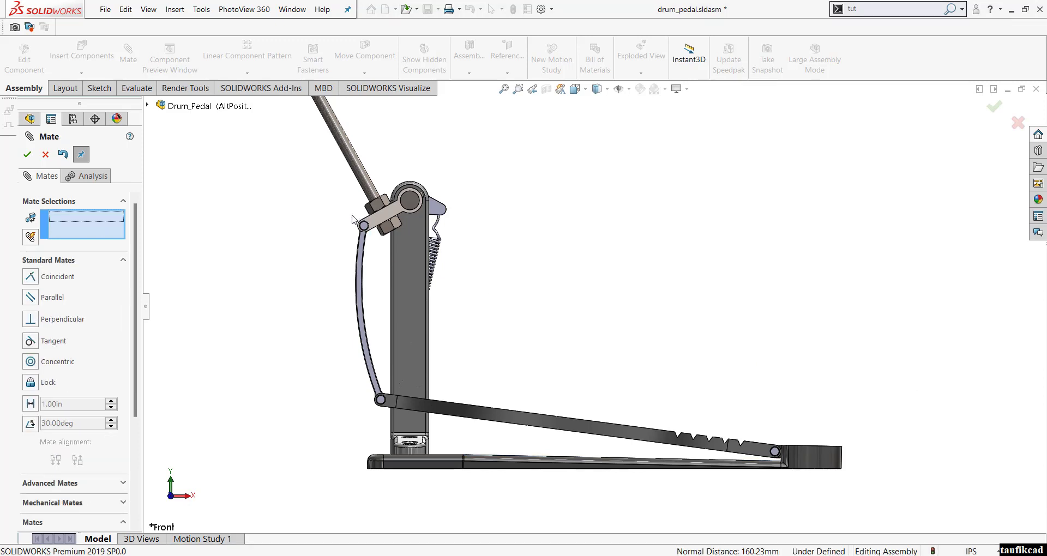
# - Review the new angle mate among the mates just created and finish the Mate command
pyautogui.scroll(3, 368, 270)
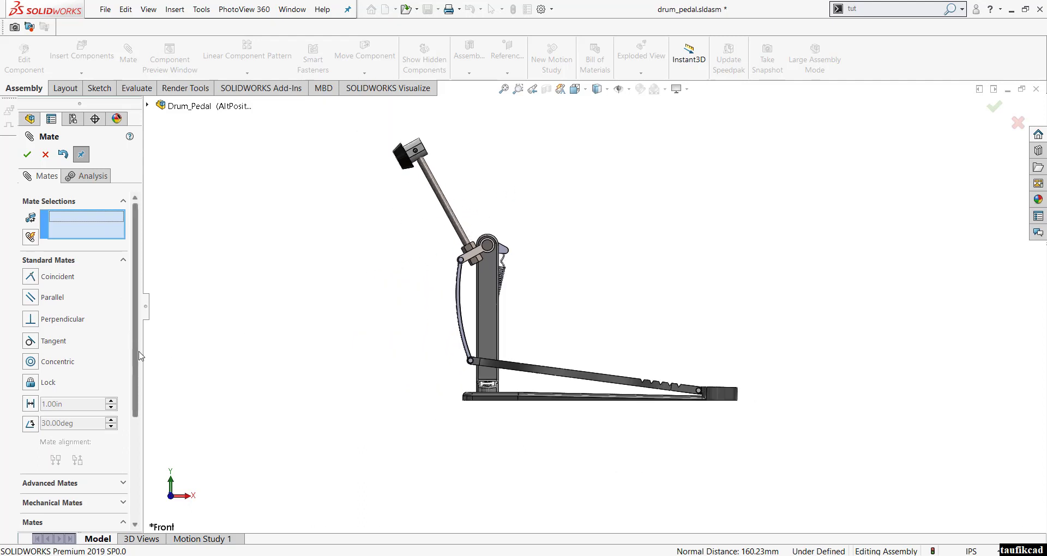
pyautogui.scroll(-5, 129, 425)
pyautogui.click(82, 397)
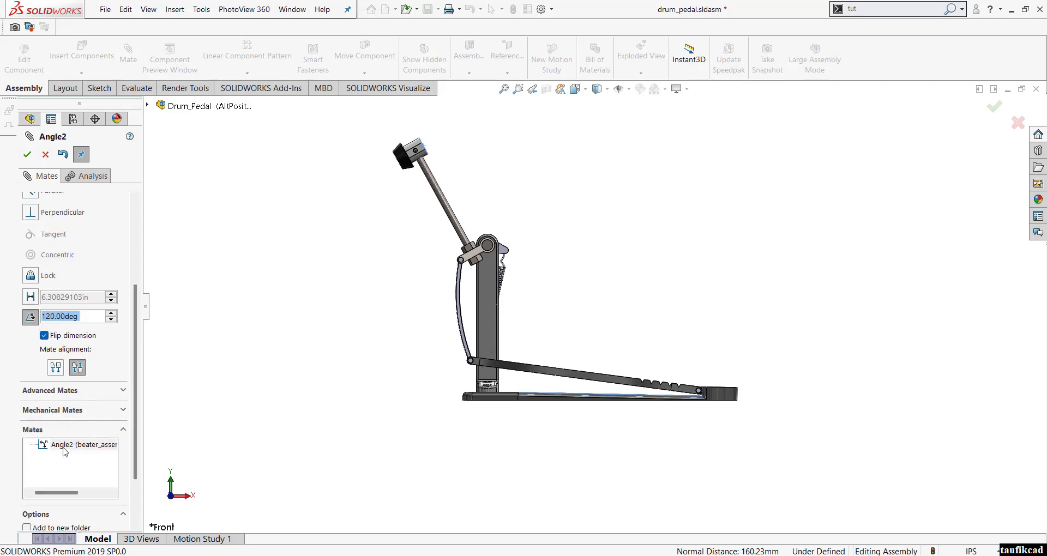
pyautogui.click(63, 446)
pyautogui.rightClick(65, 448)
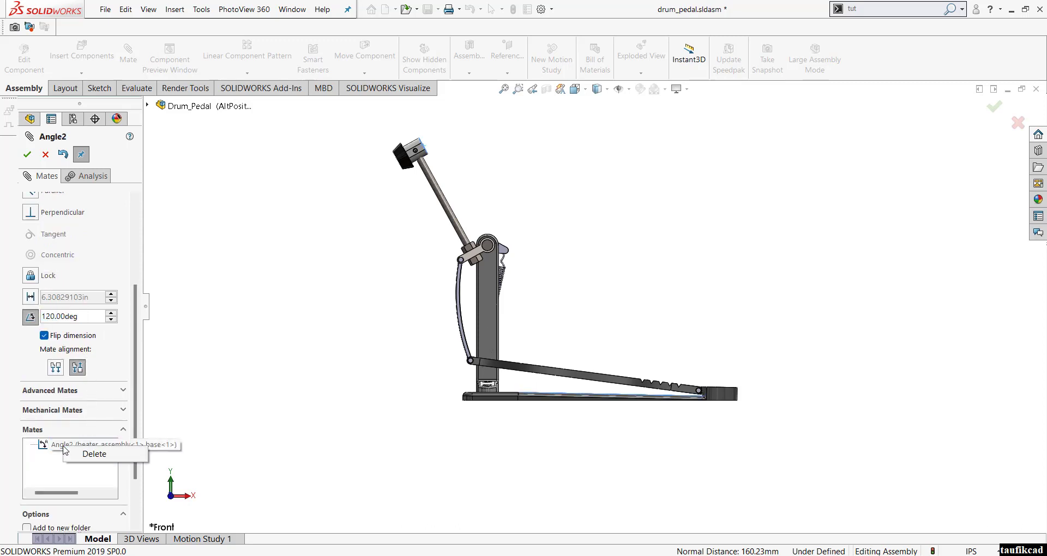
pyautogui.click(50, 445)
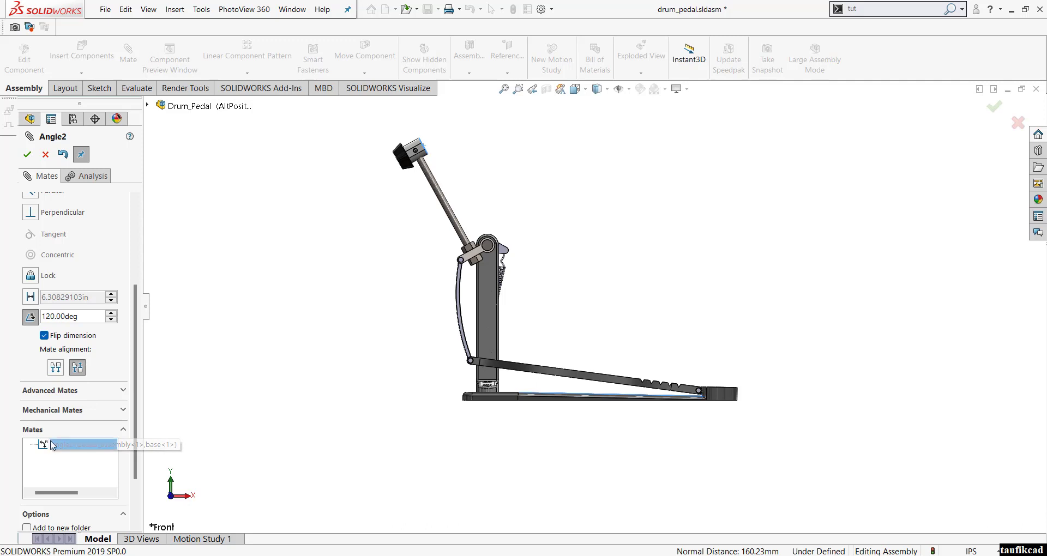
pyautogui.click(26, 155)
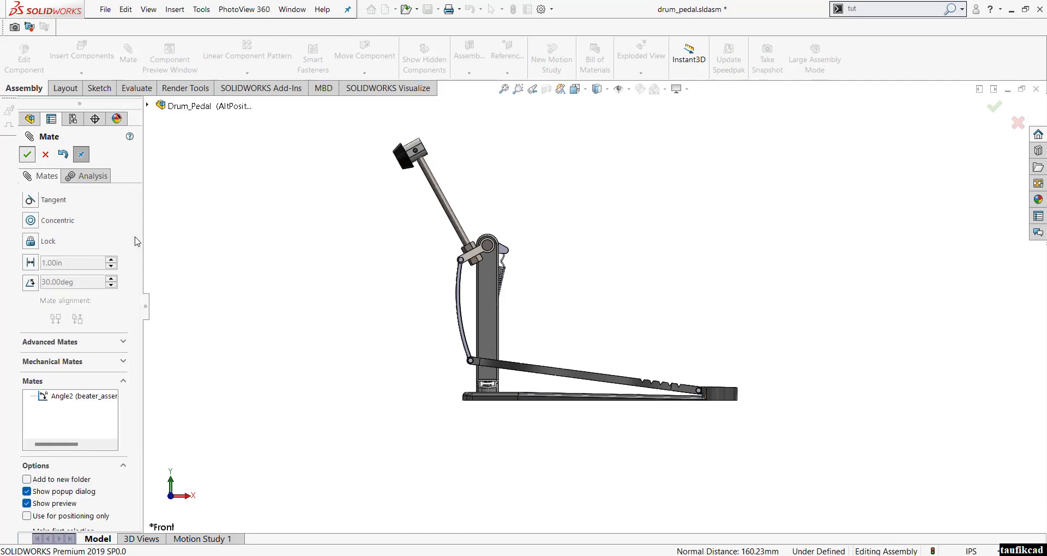
pyautogui.click(71, 397)
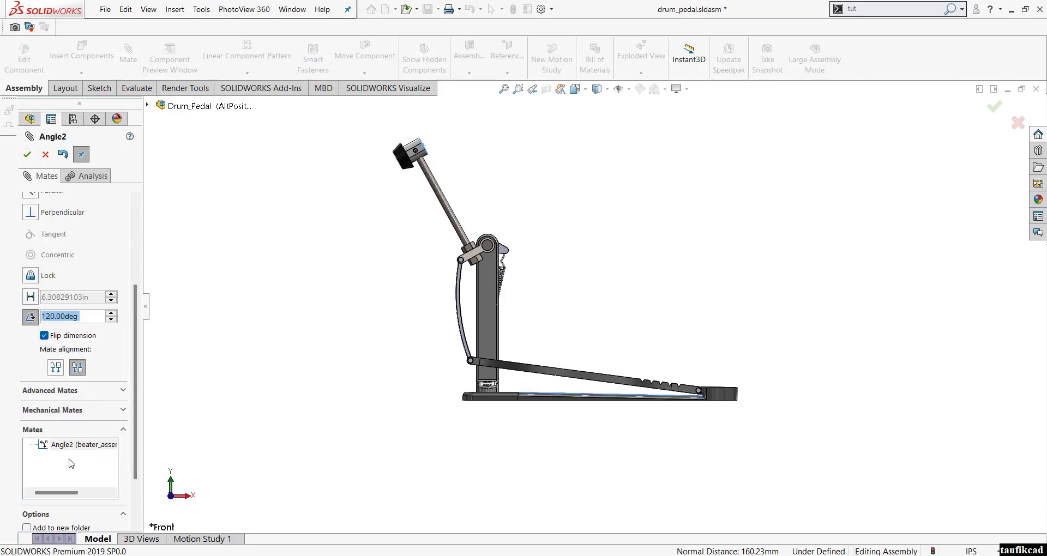
pyautogui.rightClick(63, 452)
pyautogui.click(60, 451)
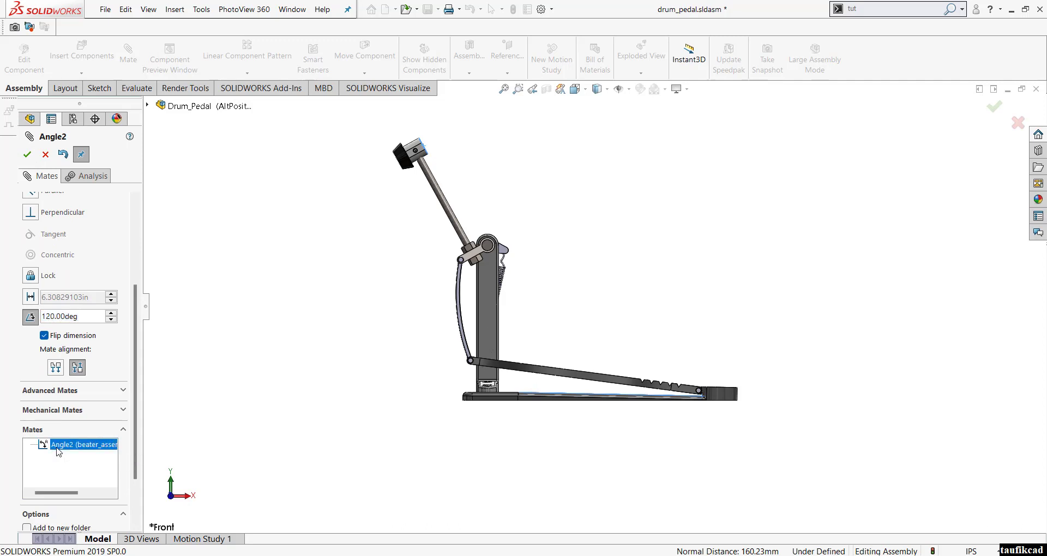
pyautogui.rightClick(58, 451)
pyautogui.click(26, 155)
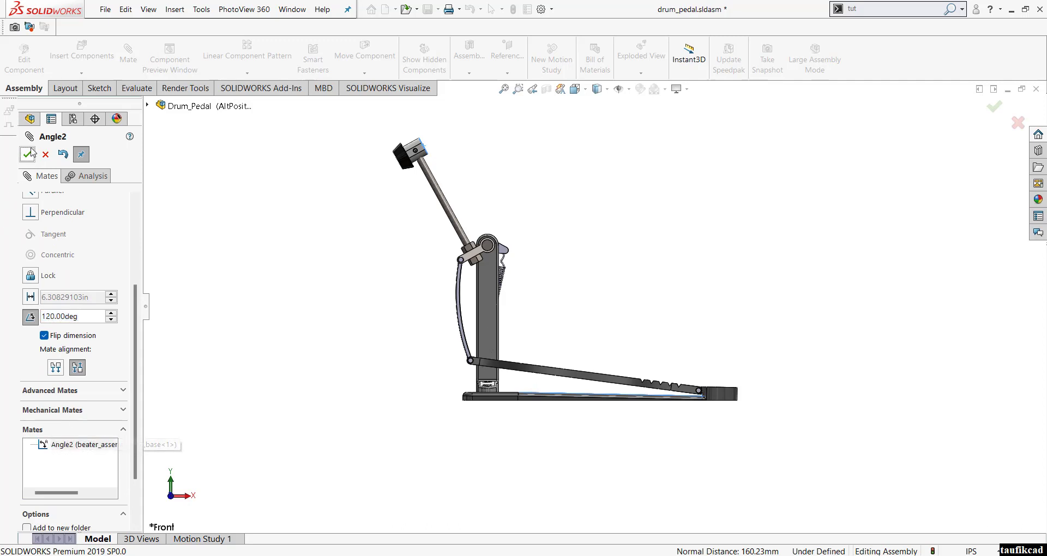
pyautogui.click(26, 155)
pyautogui.click(27, 155)
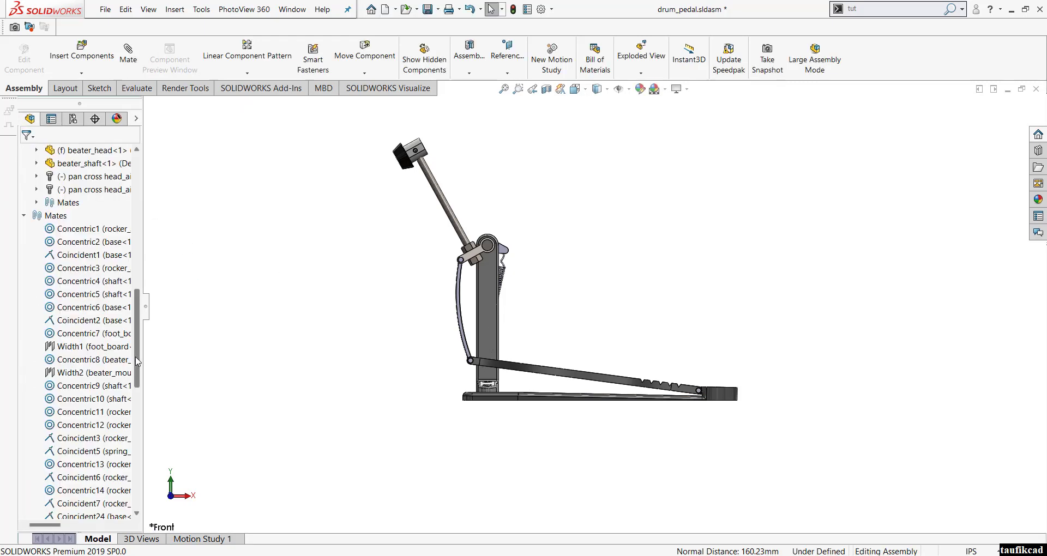
# - Edit the 120° angle mate between the beater head and base, and switch it to an advanced limit angle mate
pyautogui.scroll(-12, 89, 489)
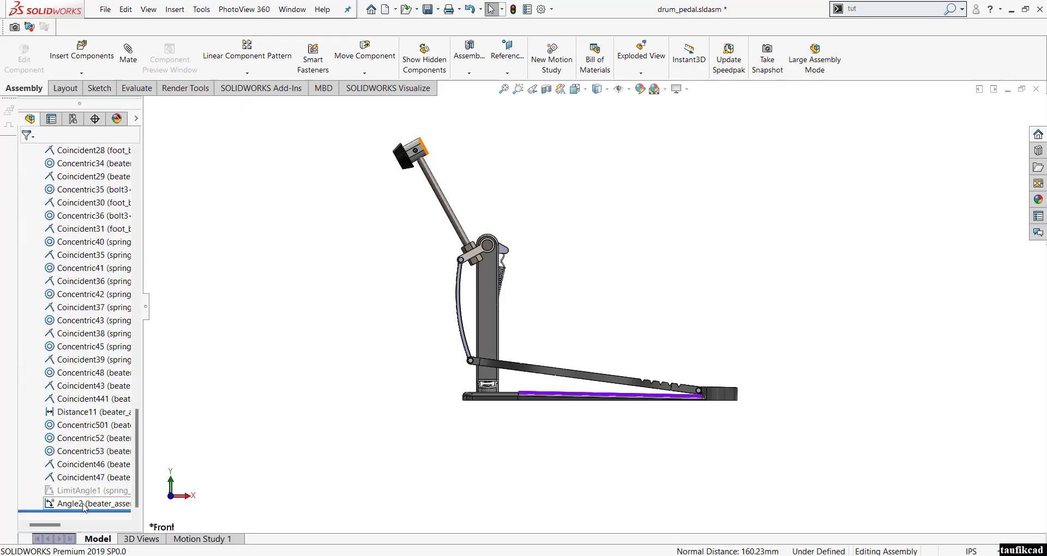
pyautogui.click(81, 503)
pyautogui.rightClick(83, 502)
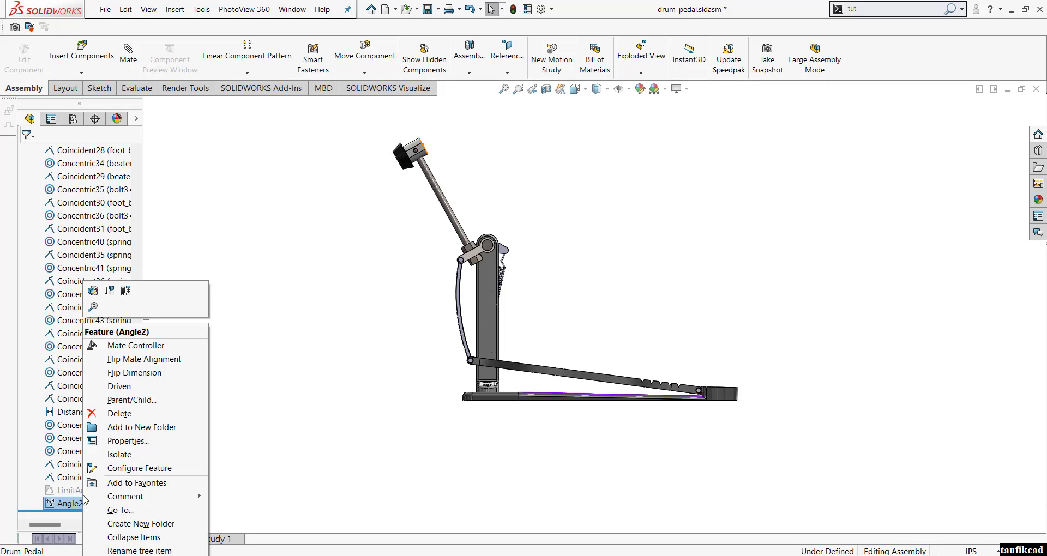
pyautogui.click(96, 292)
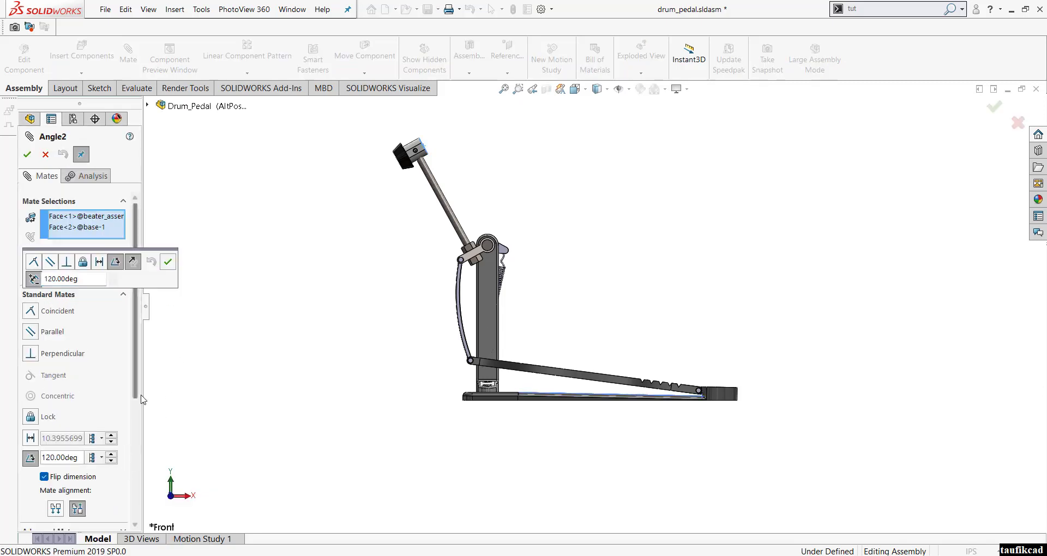
pyautogui.scroll(-3, 136, 401)
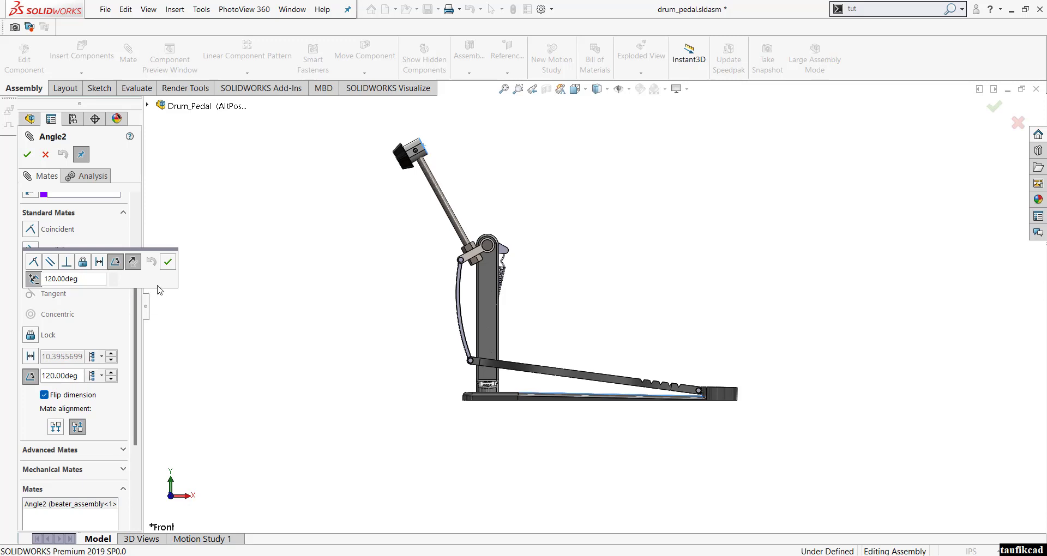
pyautogui.scroll(-1, 140, 354)
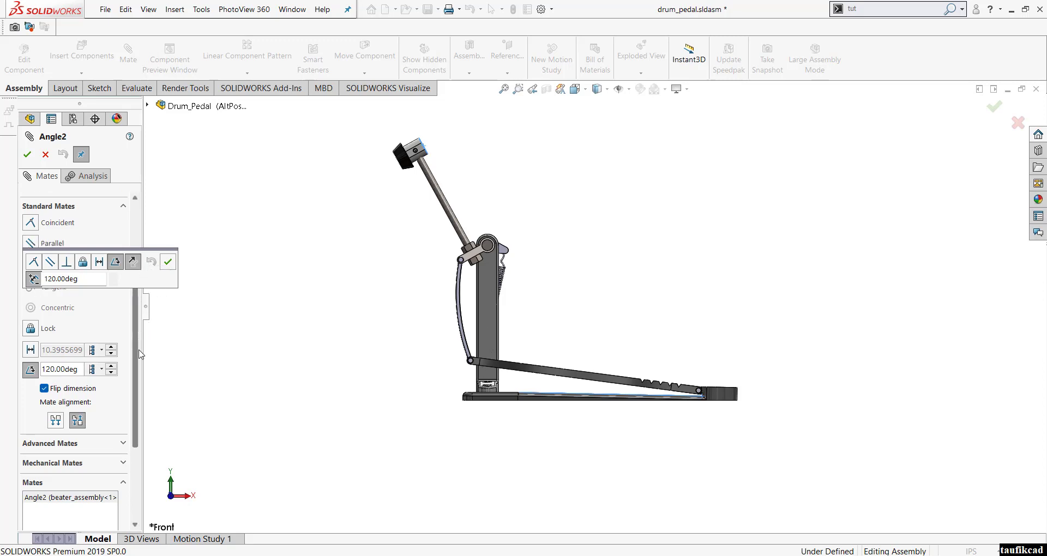
pyautogui.scroll(-3, 140, 354)
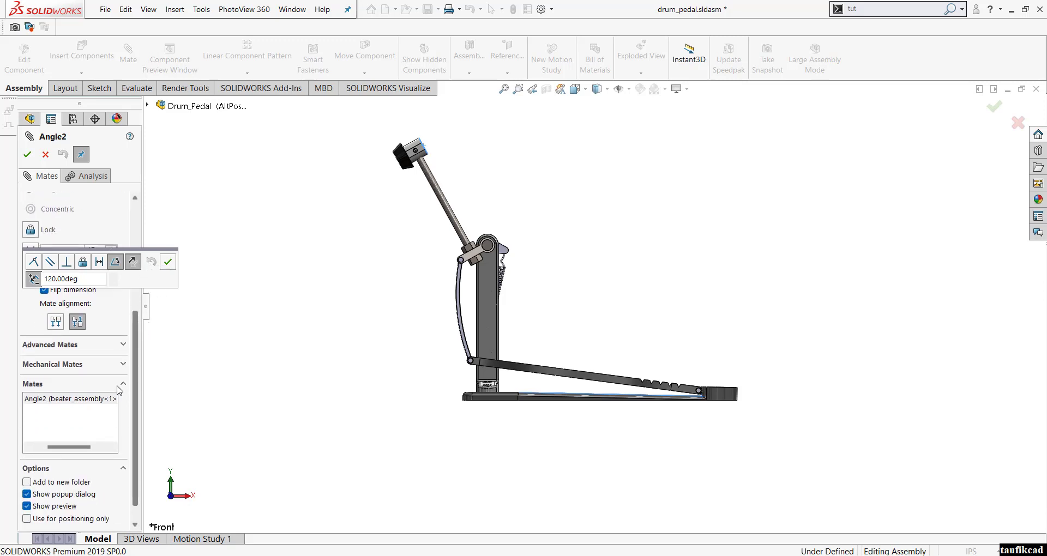
pyautogui.click(78, 347)
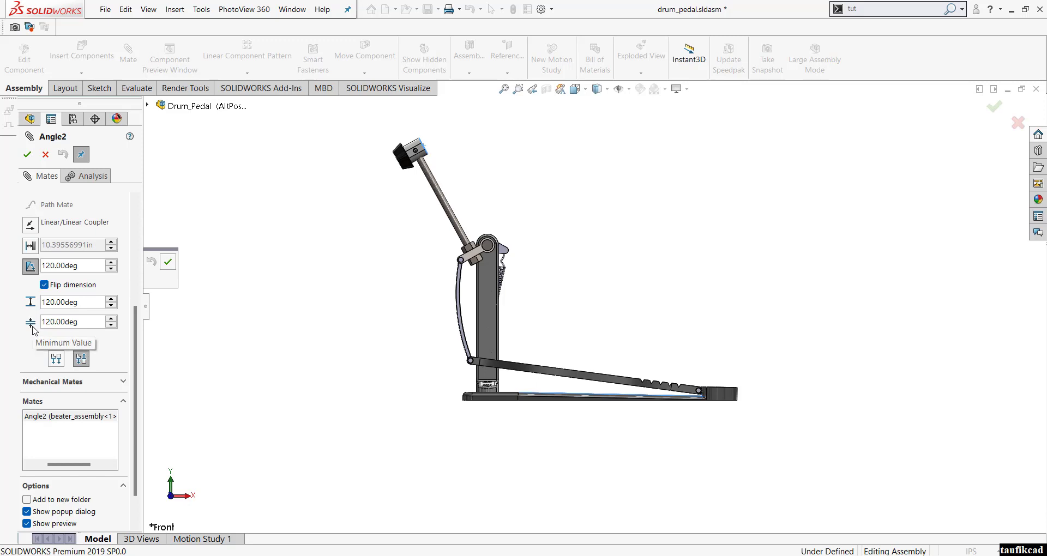
# - Set the limit angle's minimum to 30° with a 120° maximum, and apply the mate
pyautogui.moveTo(92, 323); pyautogui.dragTo(27, 329)
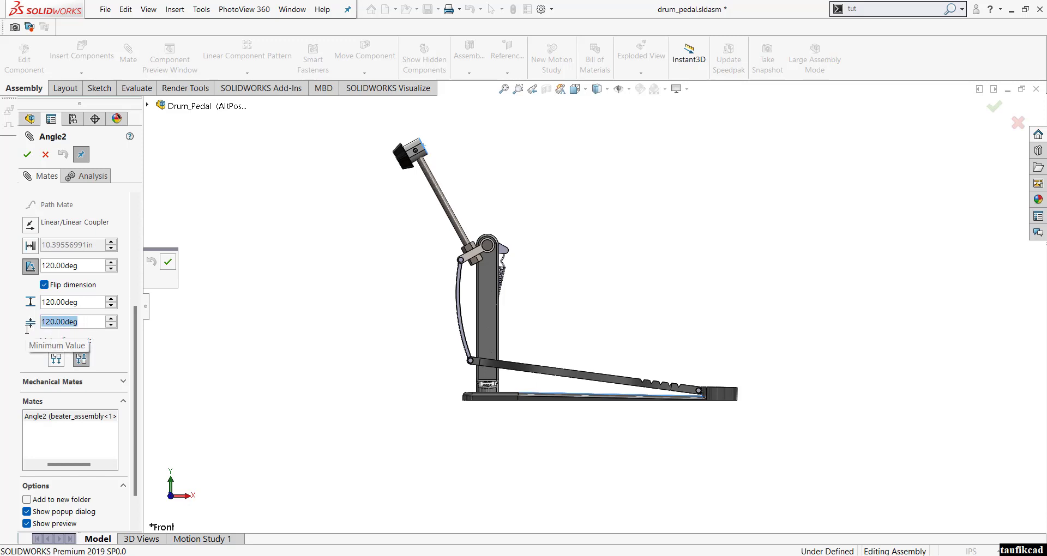
pyautogui.write('30')
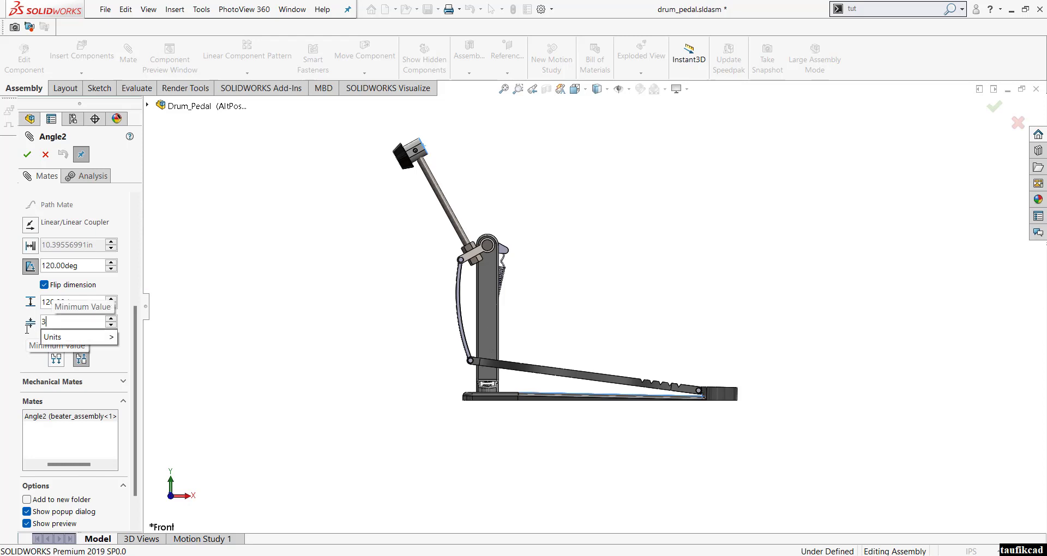
pyautogui.click(55, 308)
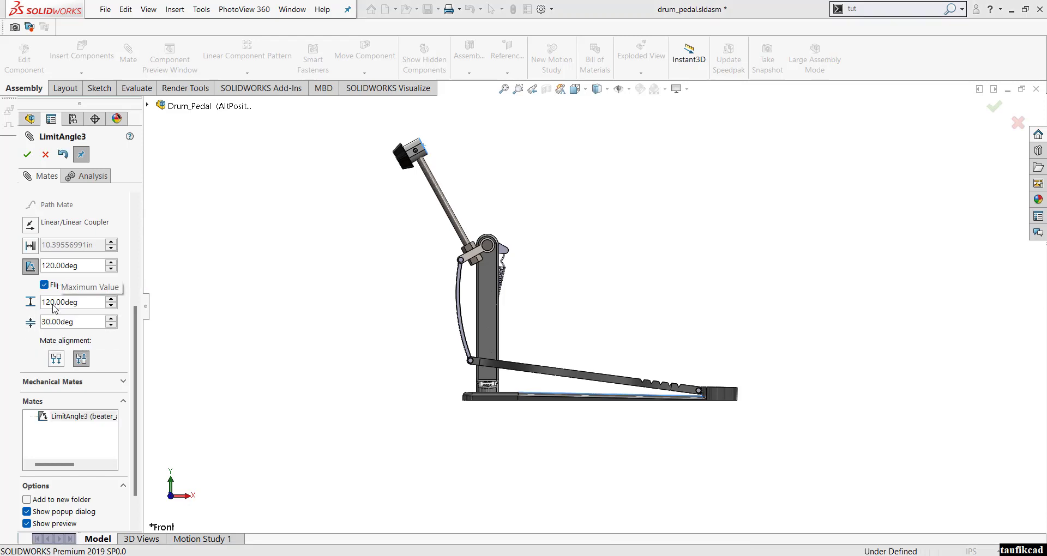
pyautogui.click(26, 156)
pyautogui.click(26, 156)
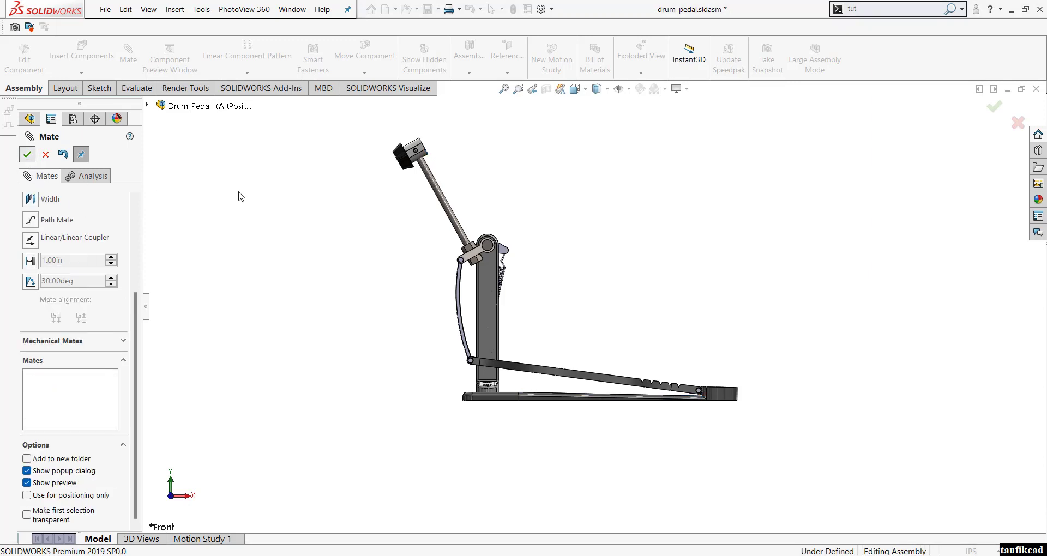
# - Swing the beater shaft toward the foot board to its limit and examine the hex nut's clearance with the curved link
pyautogui.click(430, 187)
pyautogui.moveTo(430, 187); pyautogui.dragTo(569, 207)
pyautogui.press('Escape')
pyautogui.scroll(-3, 428, 186)
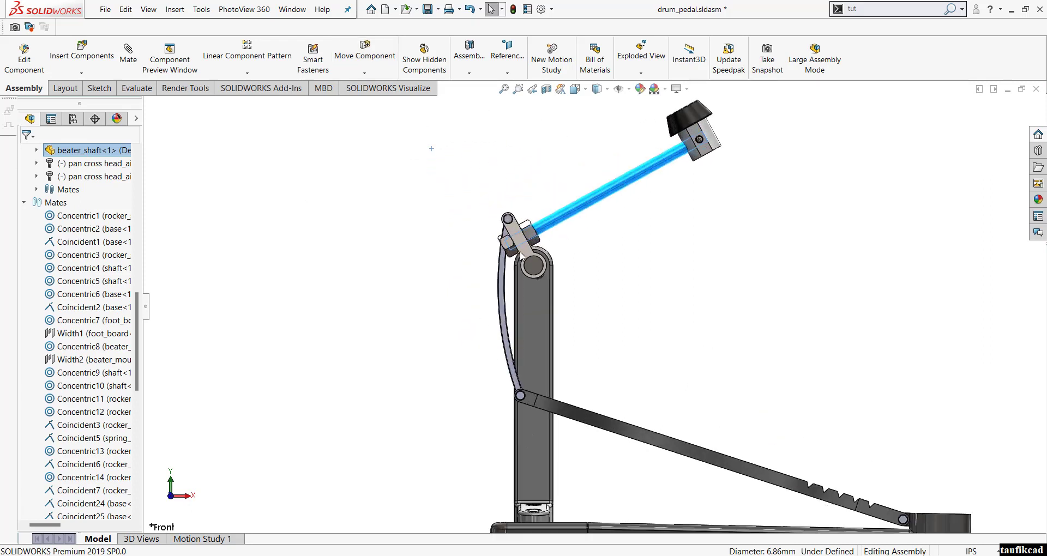
pyautogui.scroll(-5, 503, 239)
pyautogui.moveTo(520, 264); pyautogui.dragTo(578, 259, button='middle')
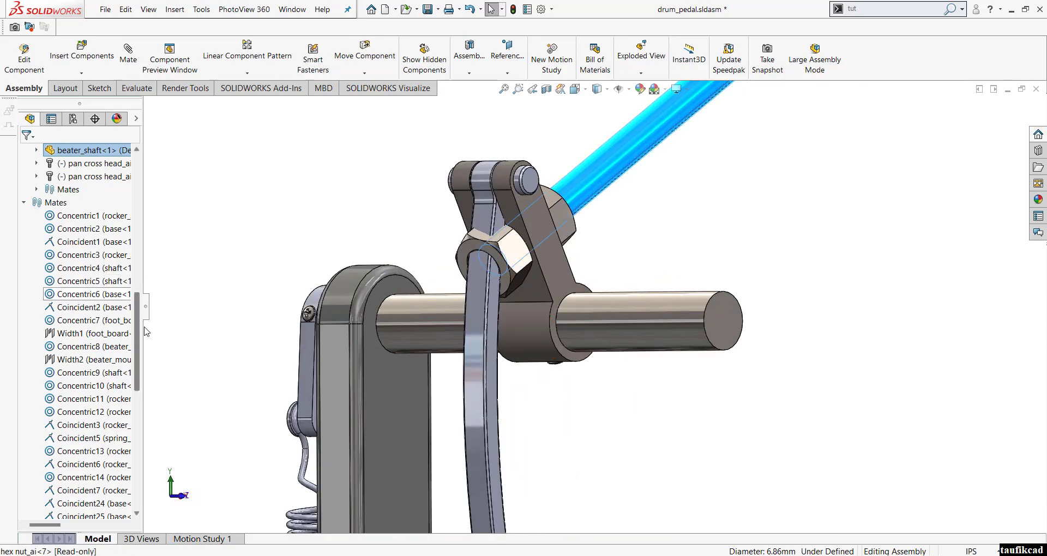
# - Reopen the beater's limit angle mate and raise its minimum angle to 33°
pyautogui.moveTo(138, 341); pyautogui.dragTo(143, 477)
pyautogui.rightClick(85, 503)
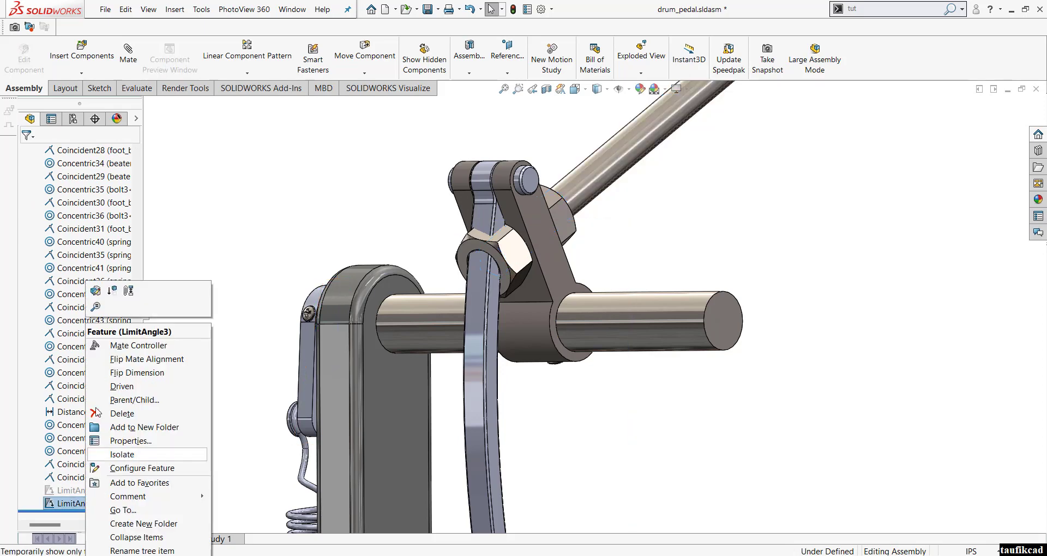
pyautogui.click(96, 291)
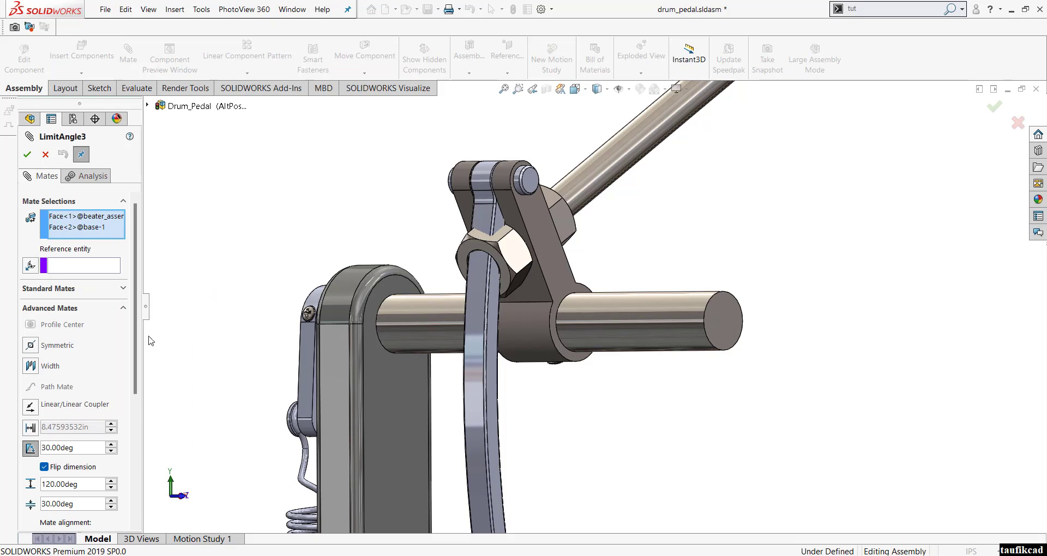
pyautogui.moveTo(134, 361); pyautogui.dragTo(137, 425)
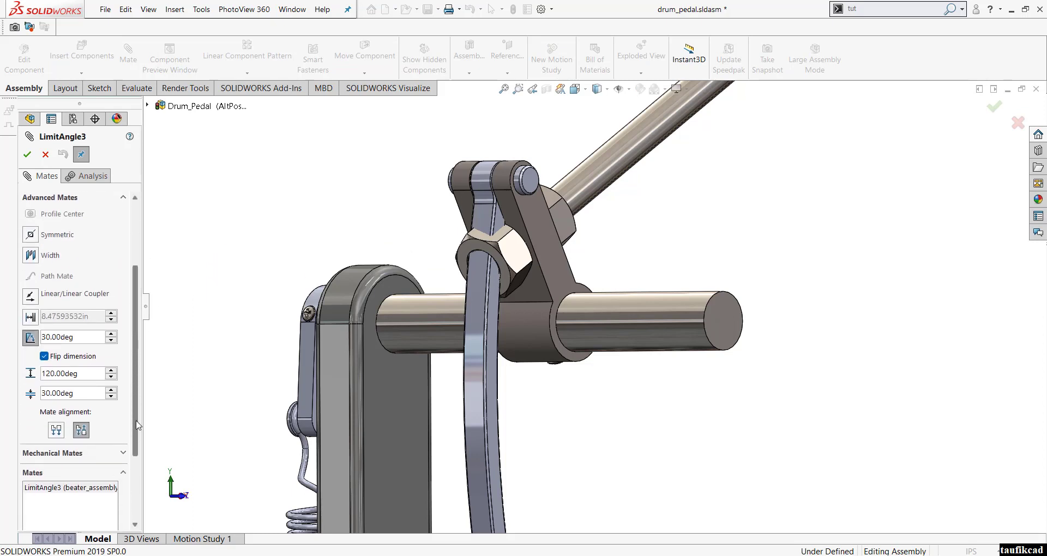
pyautogui.click(111, 391)
pyautogui.click(111, 391)
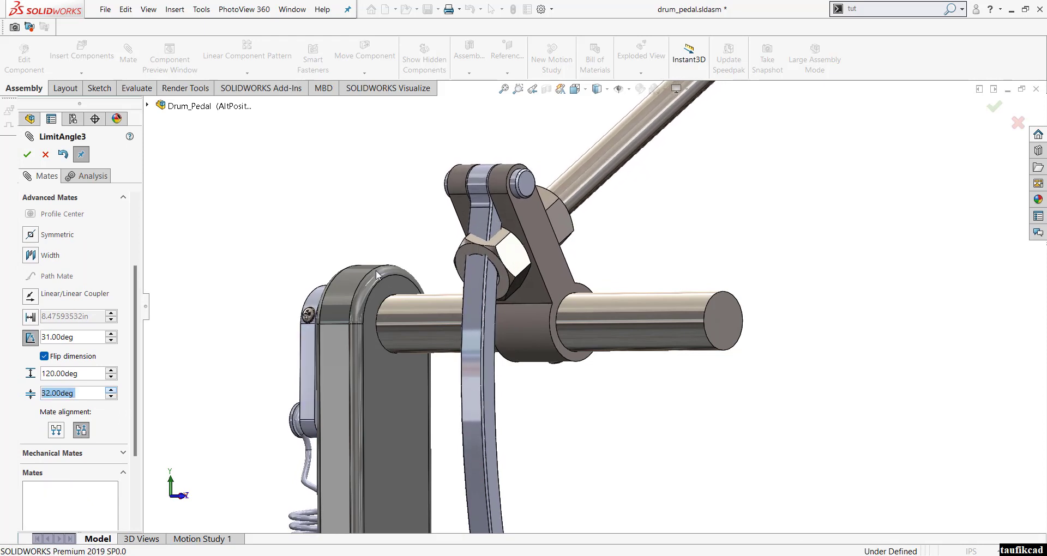
# - In the front view, raise the limit angle's minimum beyond 36° in 1° increments and apply the mate
pyautogui.click(575, 89)
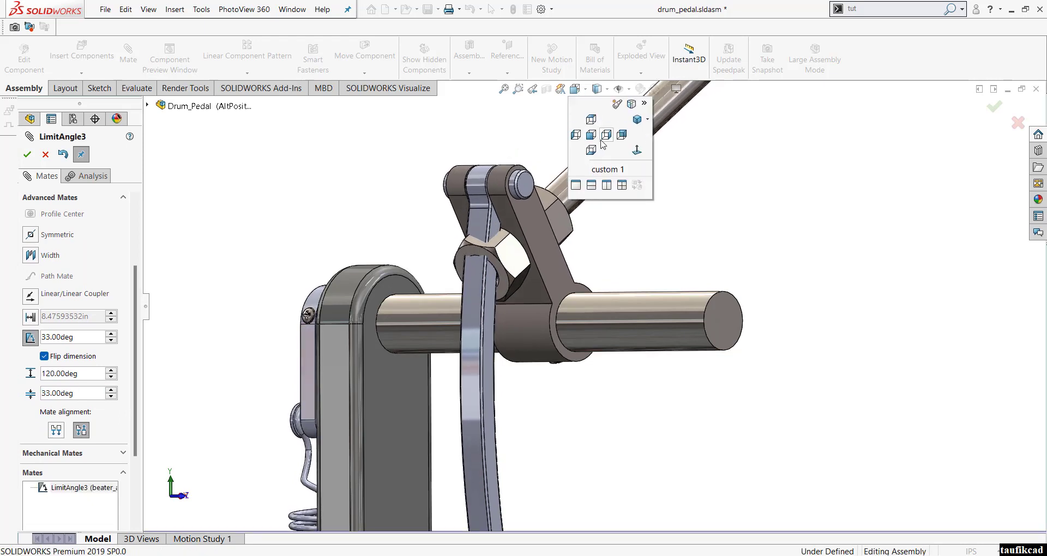
pyautogui.click(591, 135)
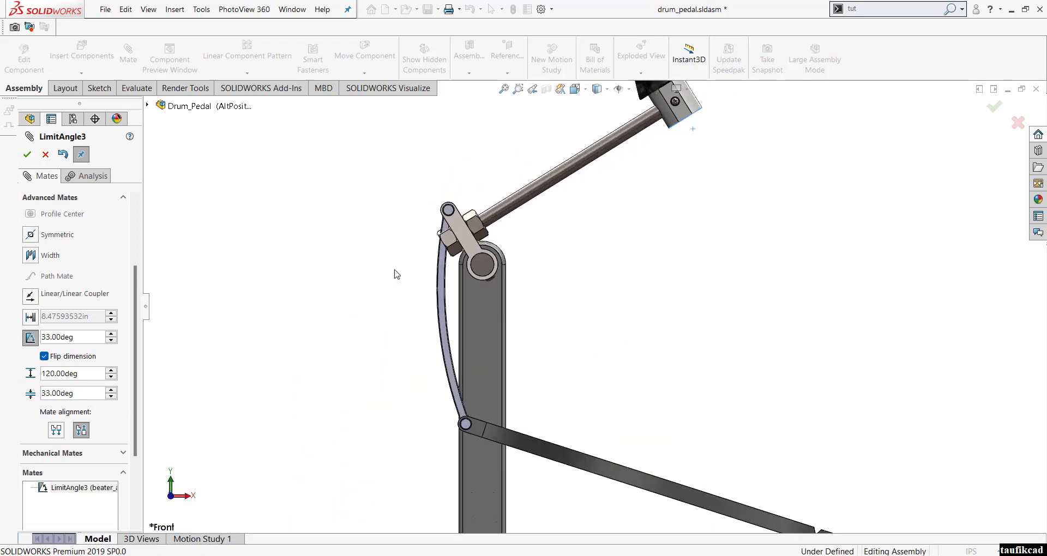
pyautogui.click(110, 390)
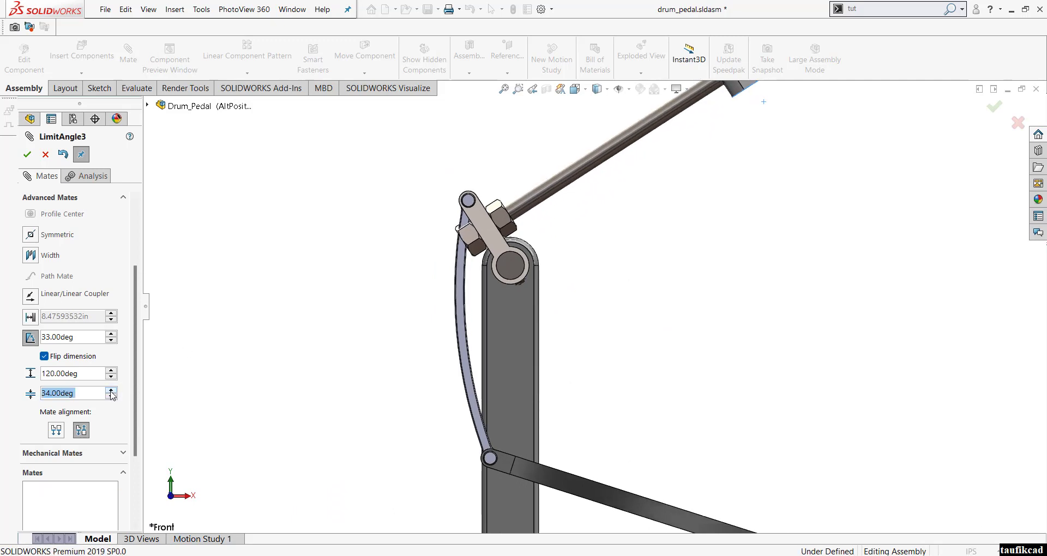
pyautogui.click(111, 391)
pyautogui.click(111, 390)
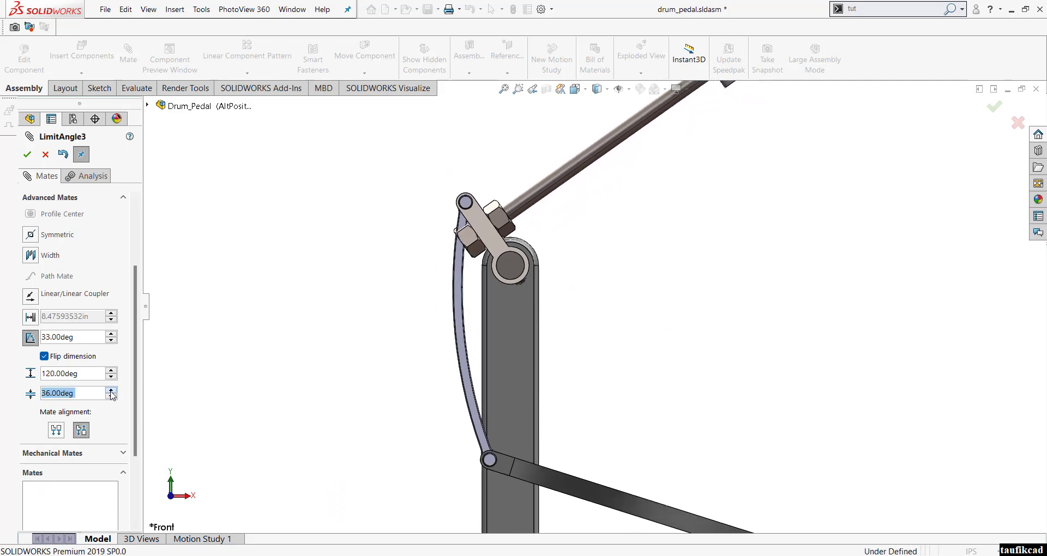
pyautogui.click(111, 390)
pyautogui.click(110, 390)
pyautogui.click(110, 391)
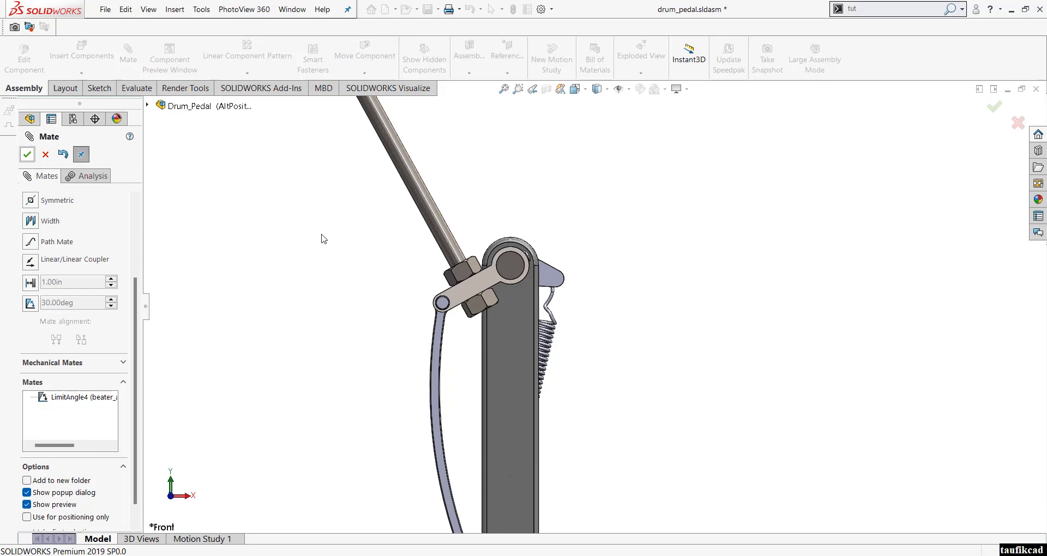
pyautogui.press('Escape')
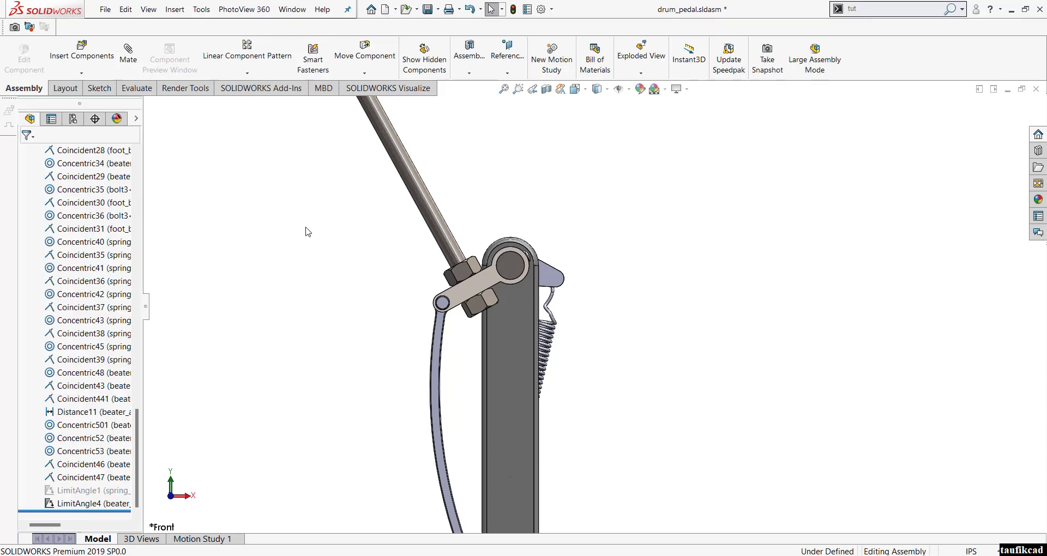
# - Swing the beater head back and forth between its angle limits to check the restricted range of motion
pyautogui.scroll(6, 307, 232)
pyautogui.scroll(-3, 566, 324)
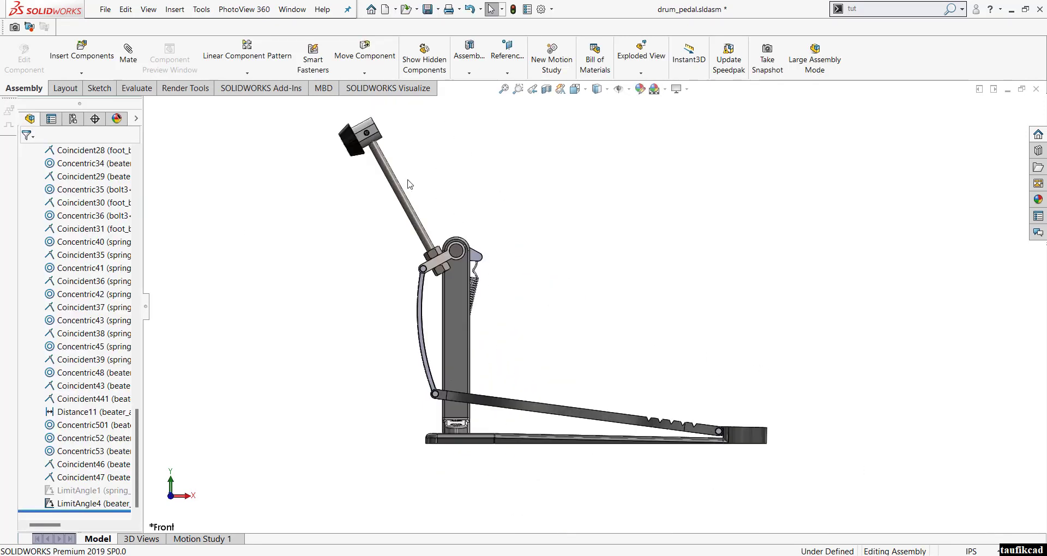
pyautogui.moveTo(371, 126); pyautogui.dragTo(522, 146)
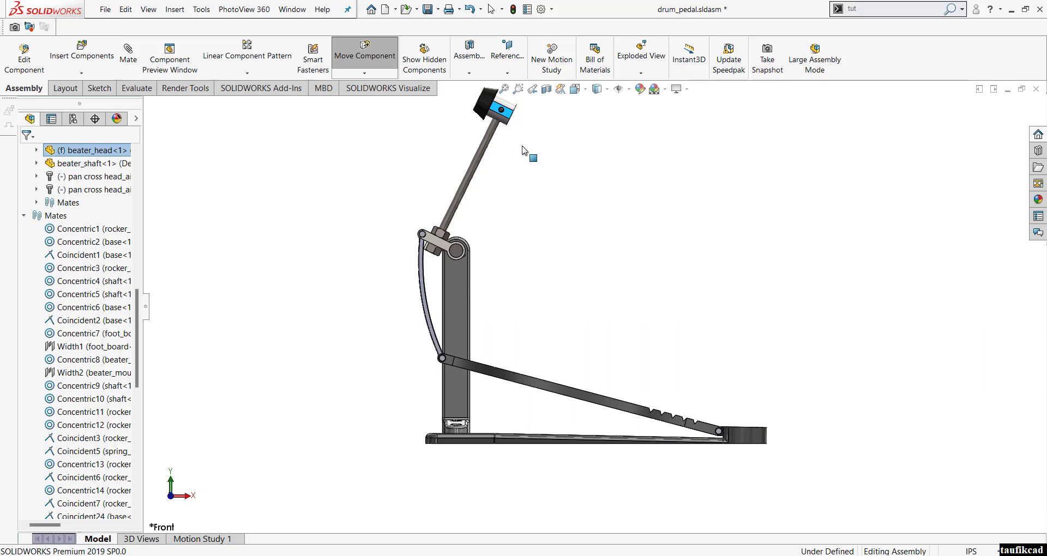
pyautogui.moveTo(524, 150); pyautogui.dragTo(371, 189)
pyautogui.moveTo(432, 161); pyautogui.dragTo(498, 154)
# - Examine the gap between the lower hex nut and the curved link, inspect the foot board, and return to the isometric view
pyautogui.scroll(-13, 460, 286)
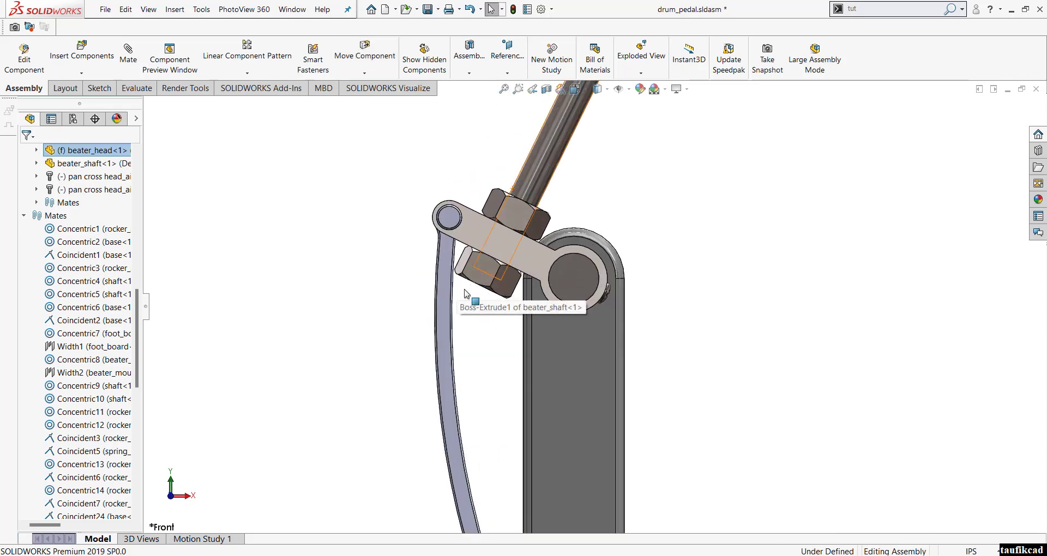
pyautogui.scroll(-8, 520, 262)
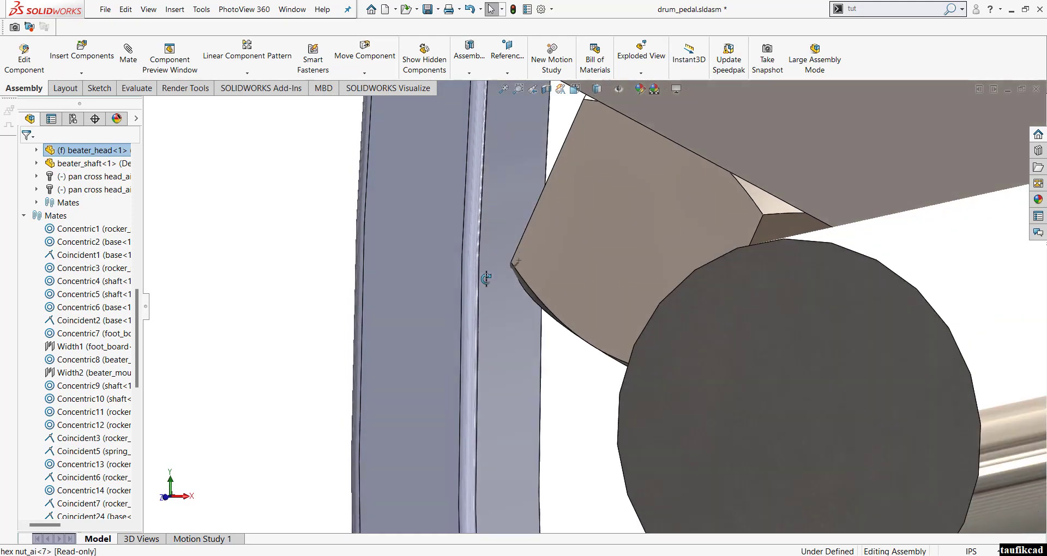
pyautogui.moveTo(485, 278); pyautogui.dragTo(521, 273, button='middle')
pyautogui.scroll(15, 520, 273)
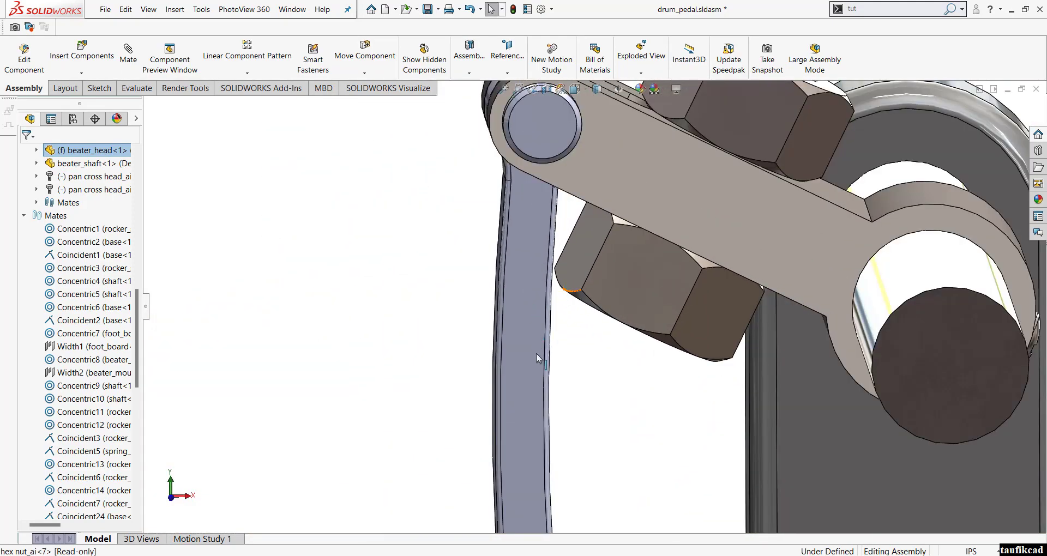
pyautogui.scroll(5, 526, 397)
pyautogui.scroll(-8, 755, 400)
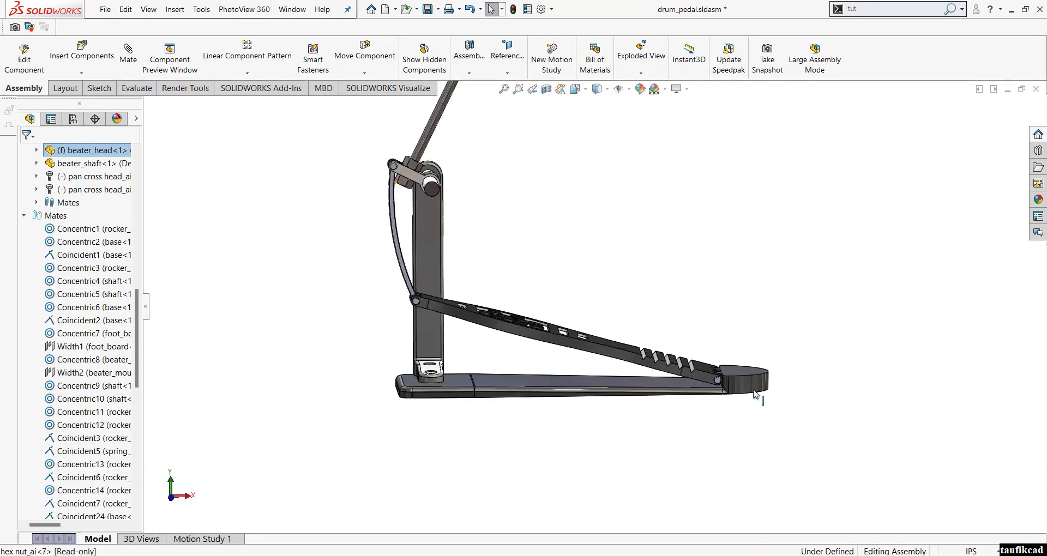
pyautogui.moveTo(508, 330); pyautogui.dragTo(560, 308, button='middle')
pyautogui.click(576, 90)
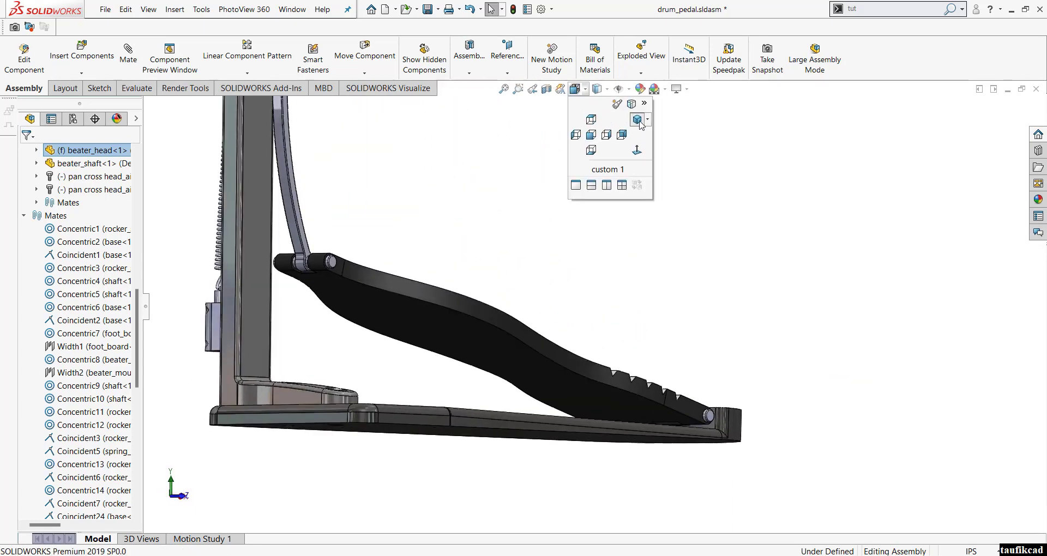
pyautogui.click(637, 121)
pyautogui.click(708, 209)
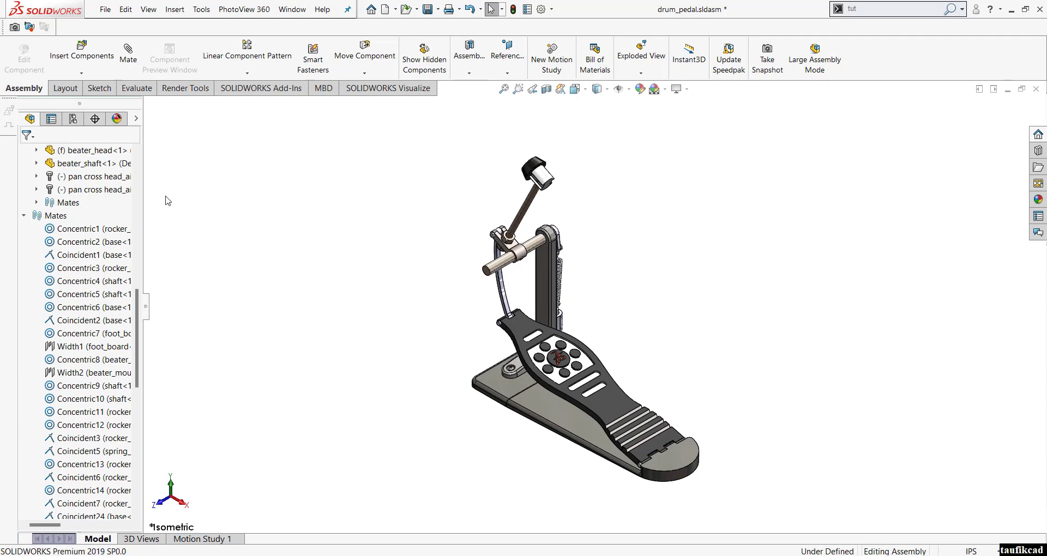
# - Review the available advanced mate types in the Mate command and close it without adding a mate
pyautogui.click(131, 56)
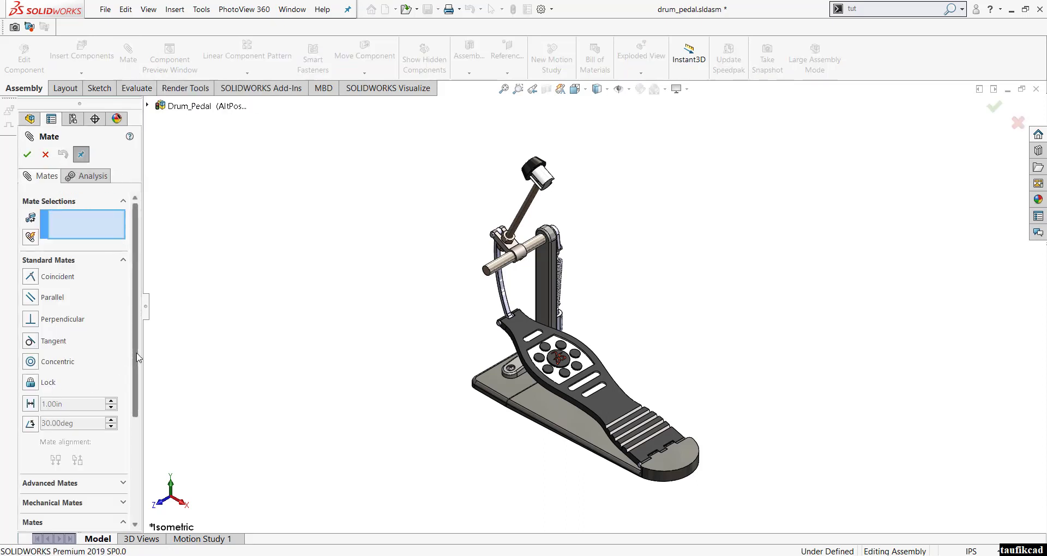
pyautogui.scroll(-3, 138, 358)
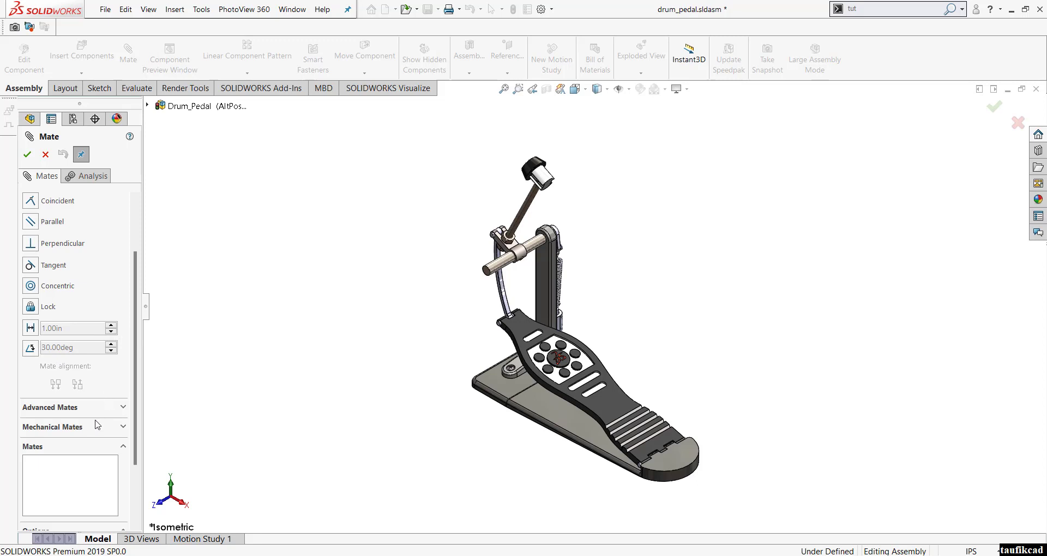
pyautogui.click(123, 408)
pyautogui.scroll(-2, 94, 320)
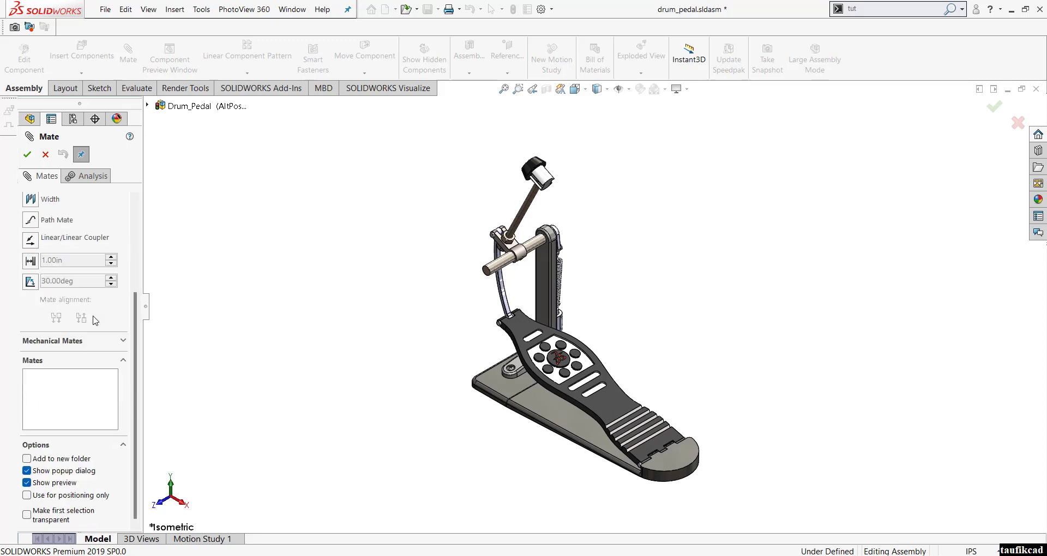
pyautogui.scroll(3, 75, 305)
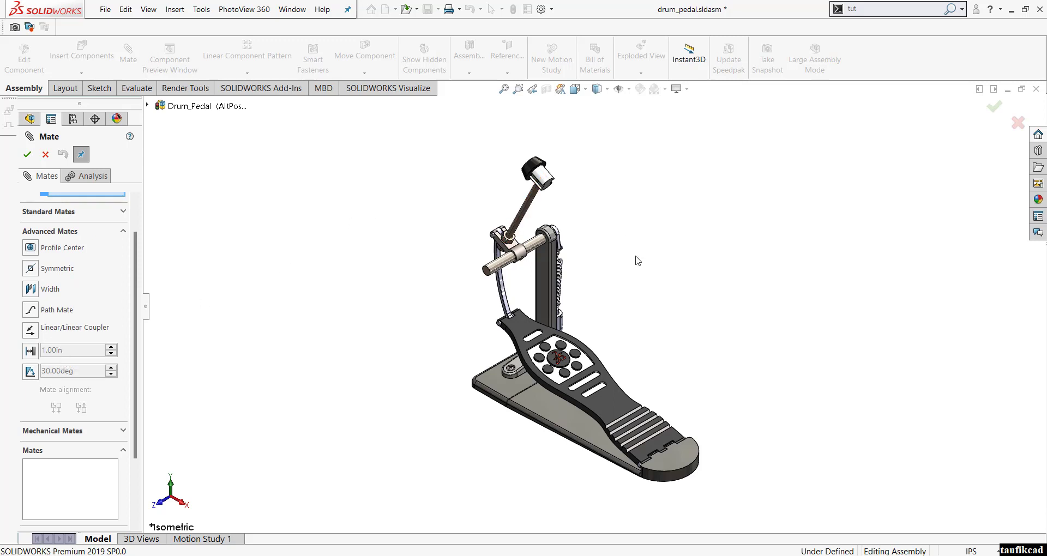
pyautogui.scroll(-1, 637, 260)
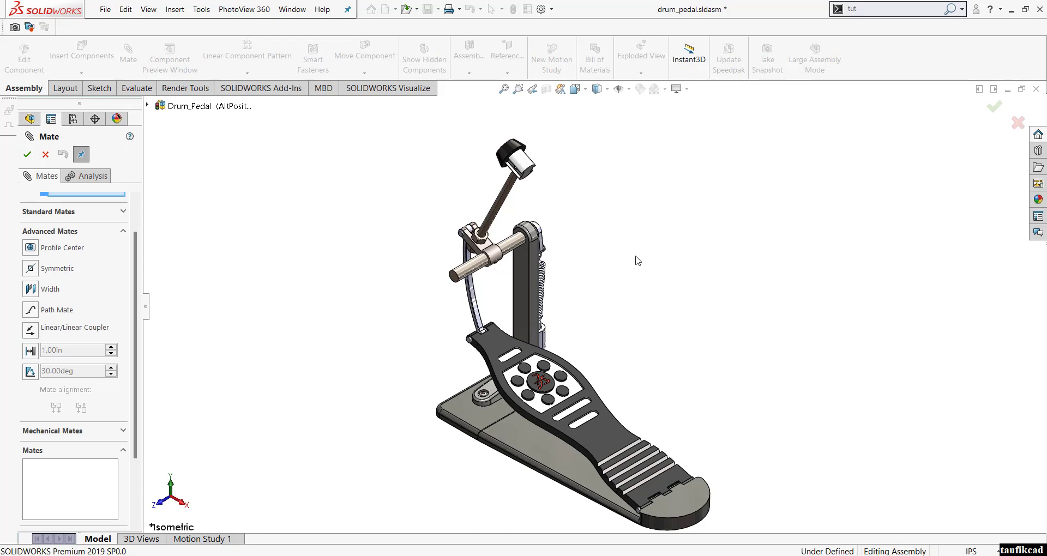
pyautogui.click(27, 155)
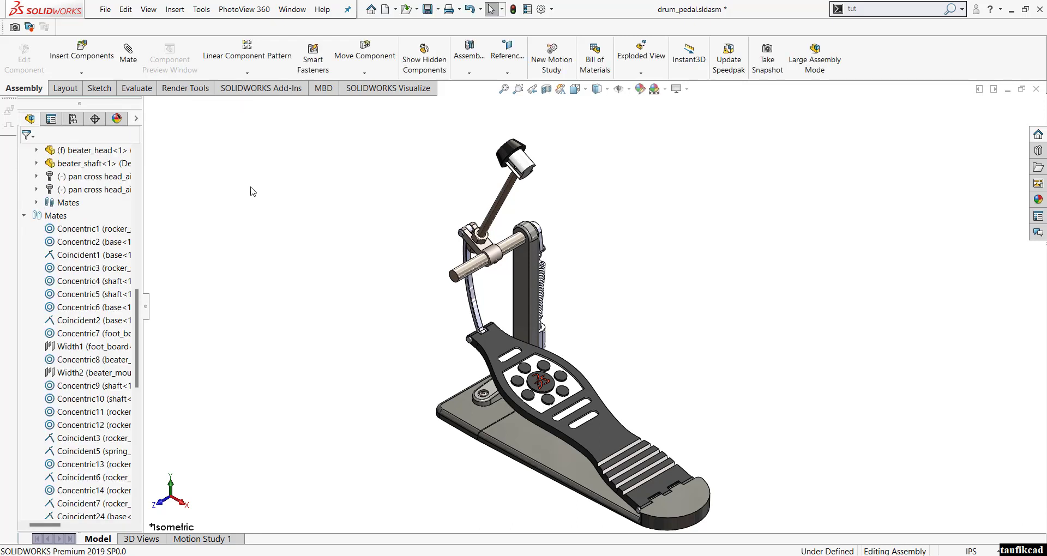